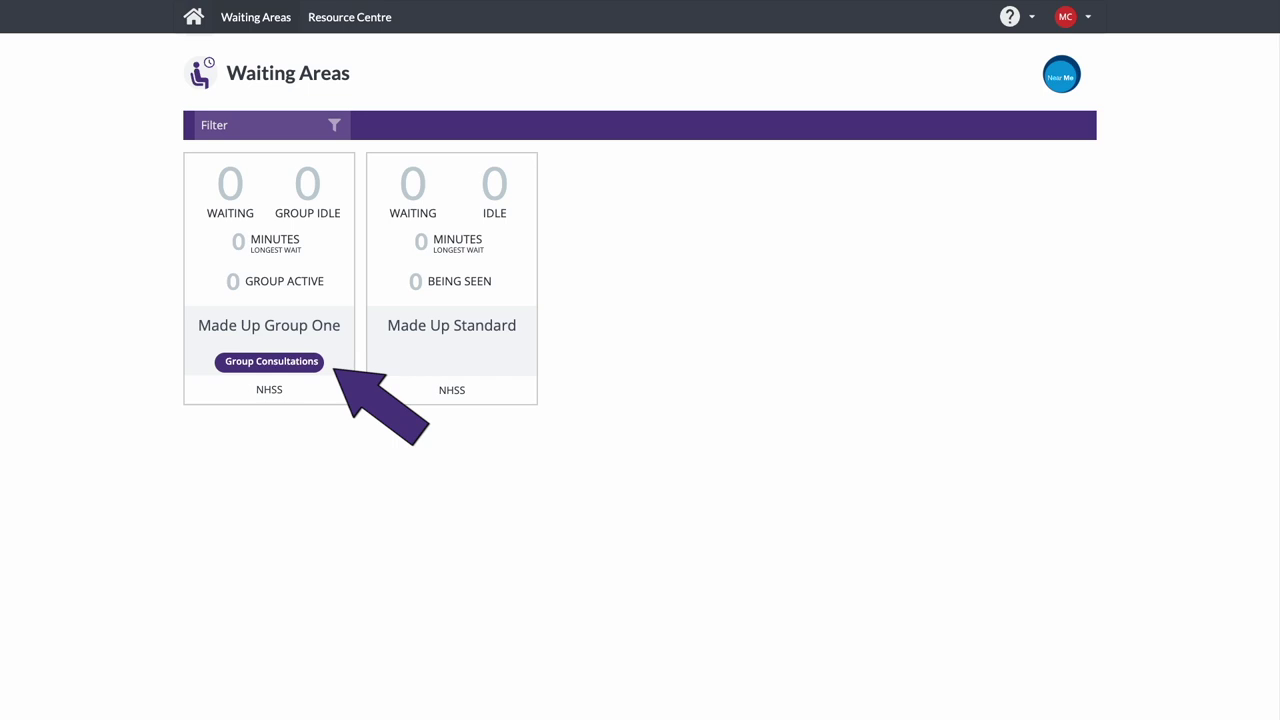
Inspect Made Up Group One's Group Consultation Settings, then cancel without saving any changes.
click(308, 312)
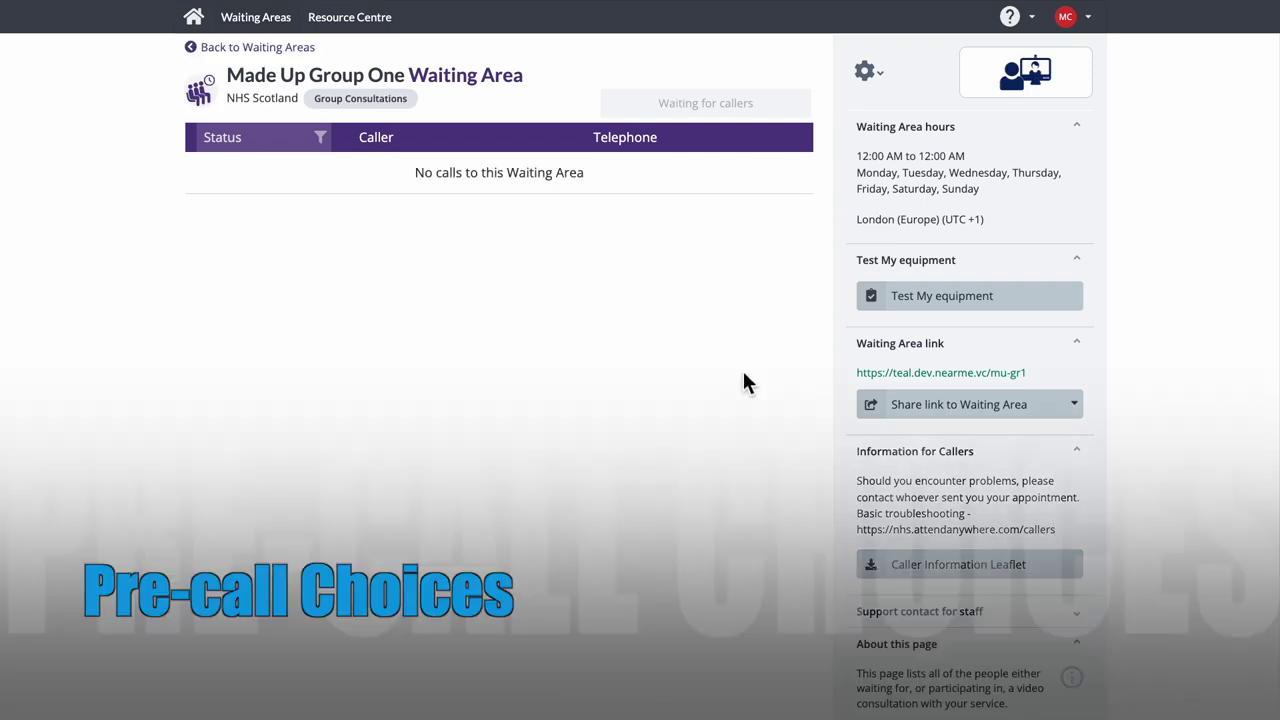
click(889, 80)
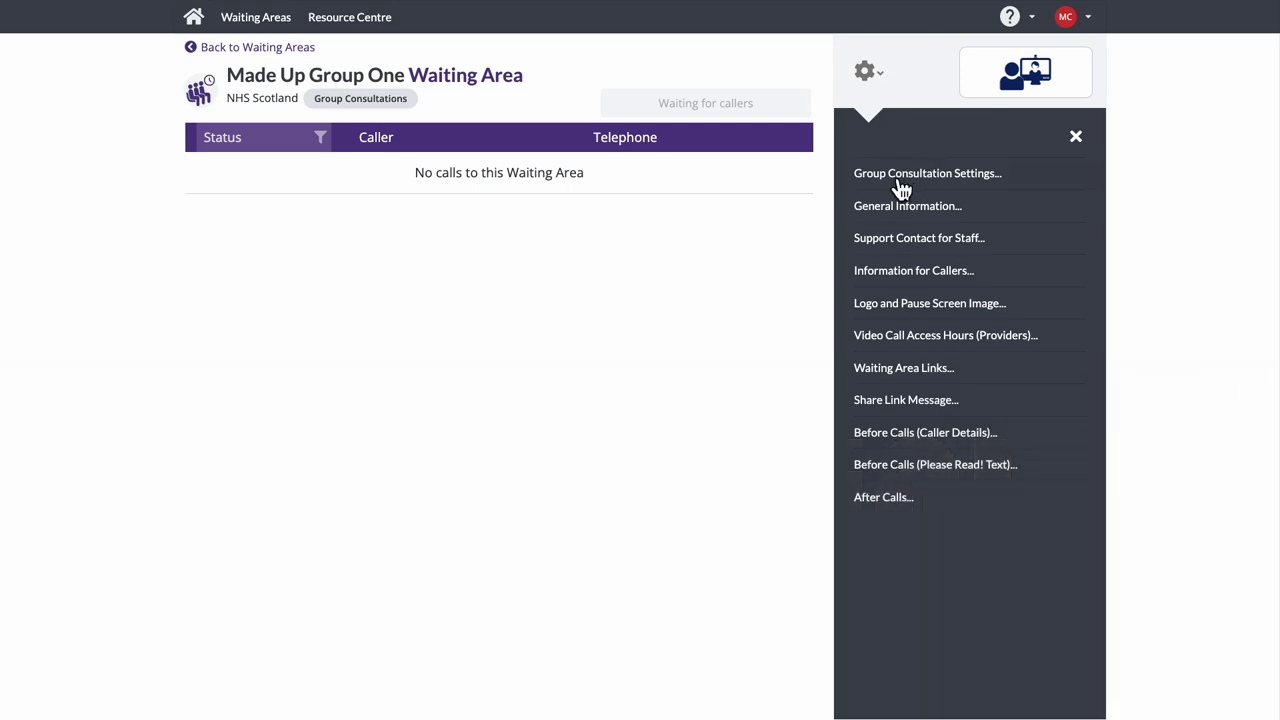
click(901, 180)
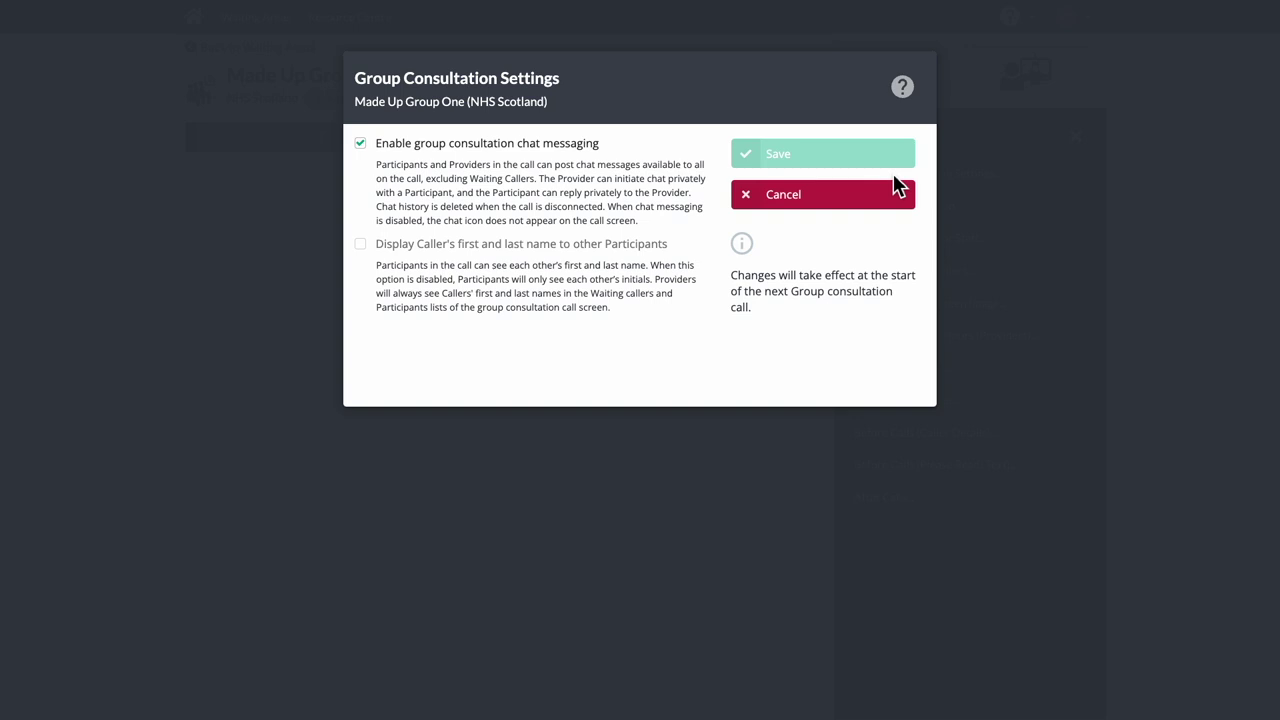
click(900, 192)
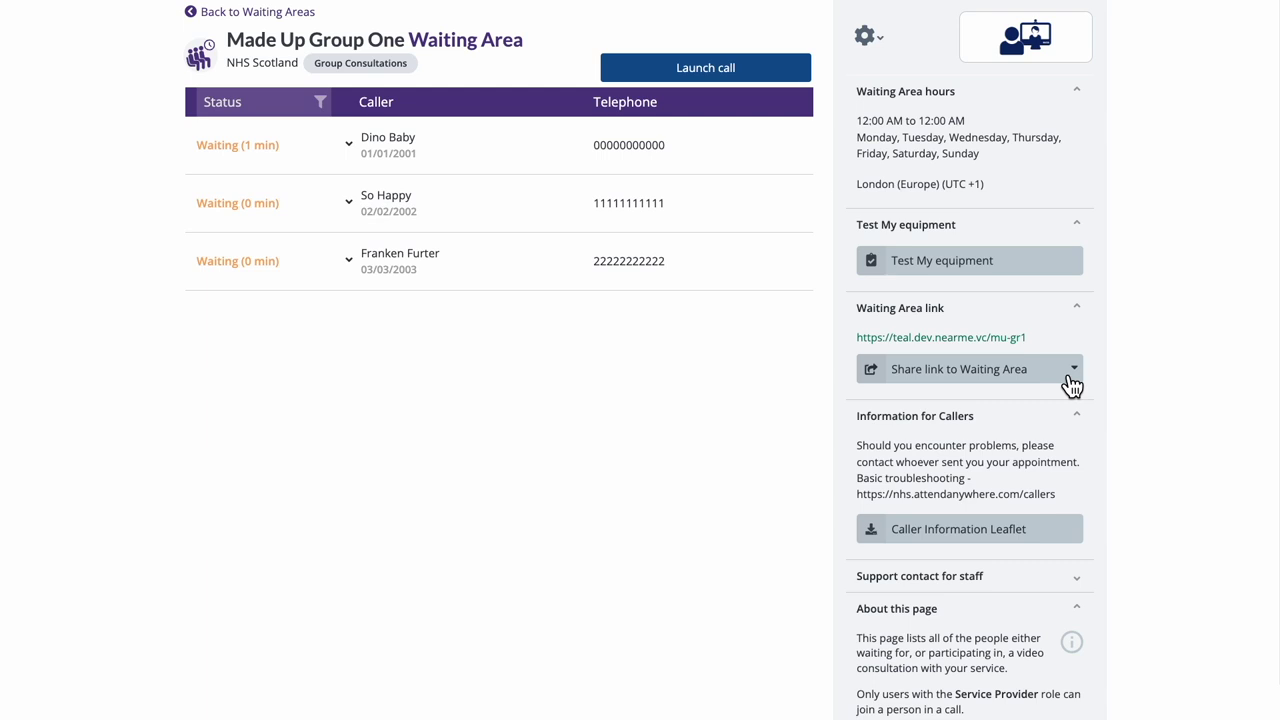
click(1072, 386)
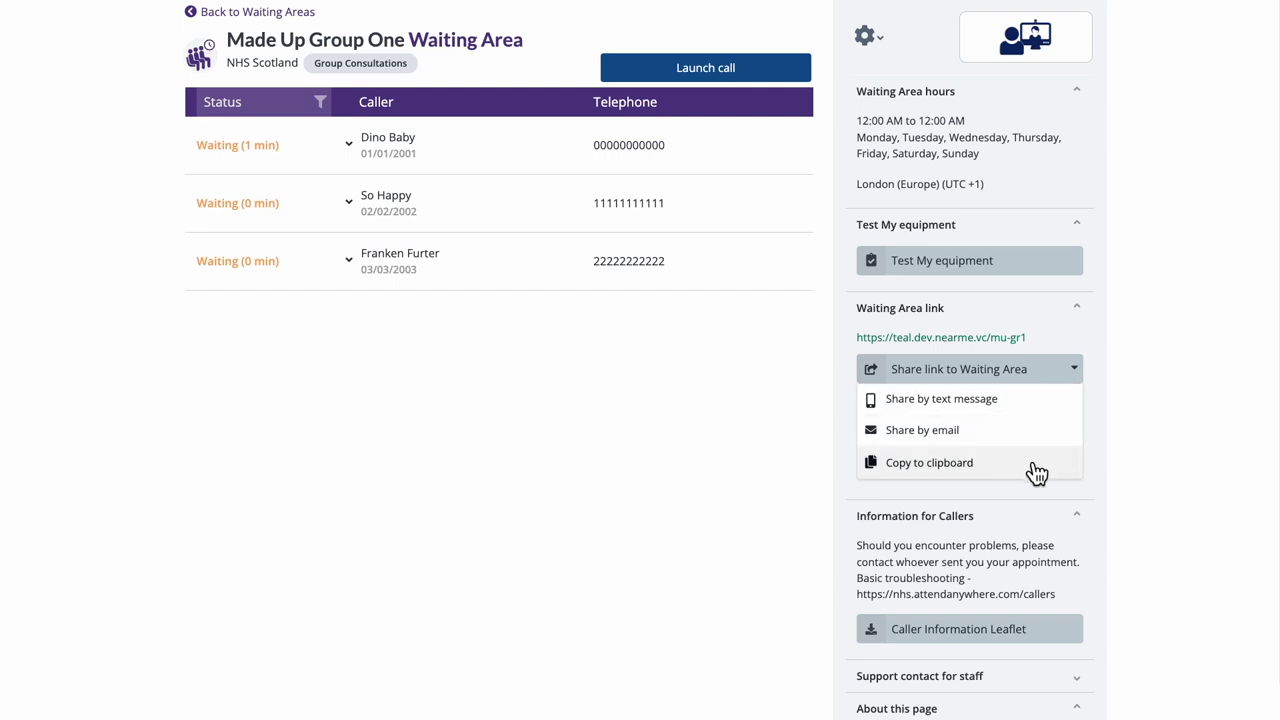
click(1197, 484)
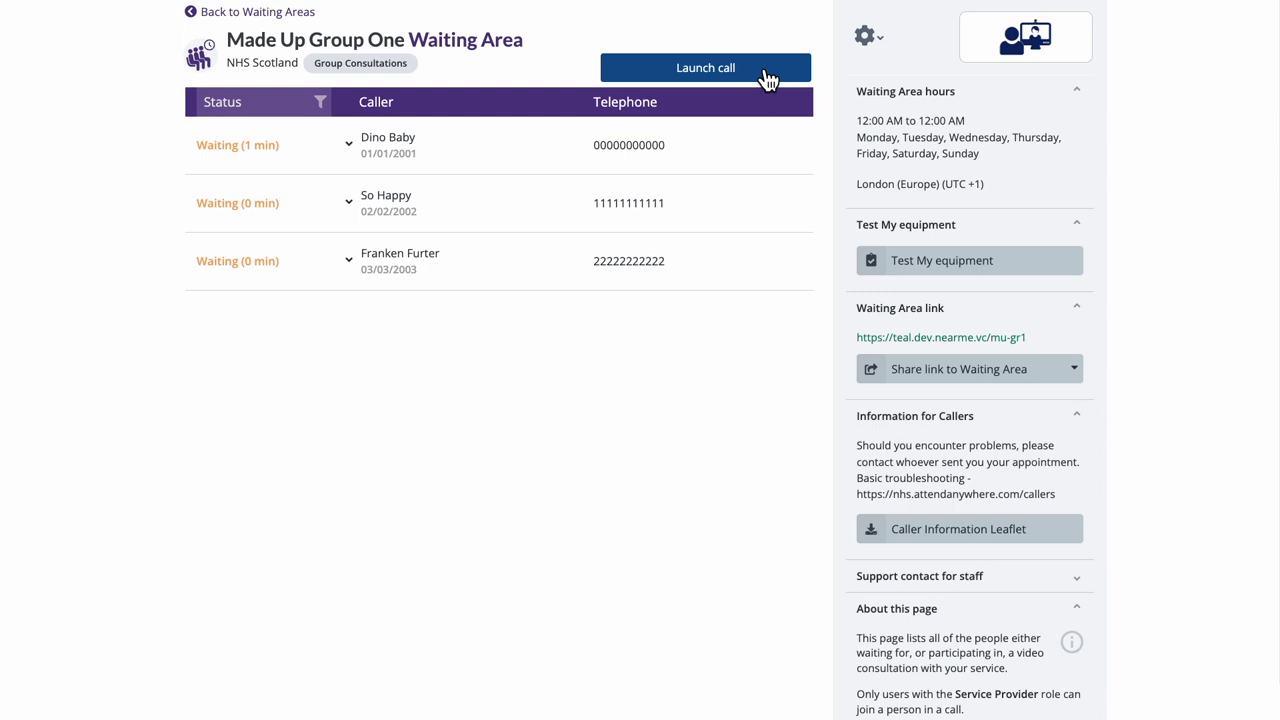
click(764, 74)
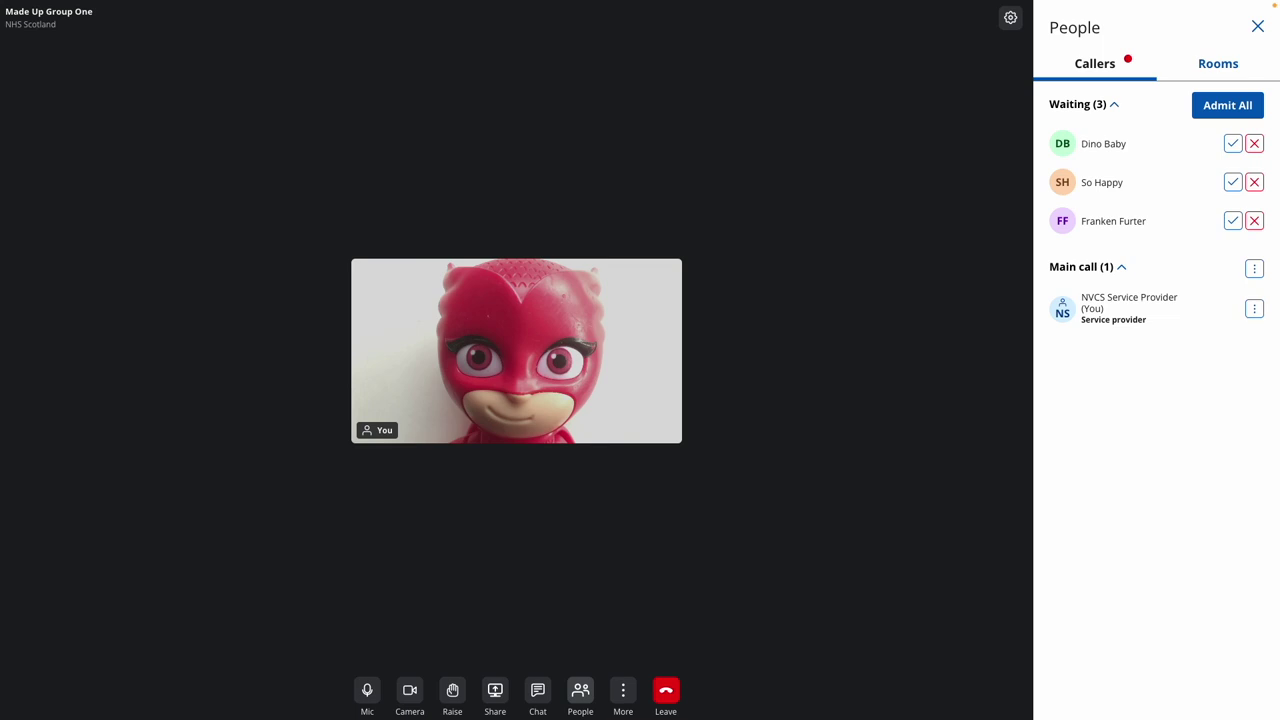
Cancel denying the first waiting caller so all three stay waiting, then view the breakout Rooms.
click(1256, 186)
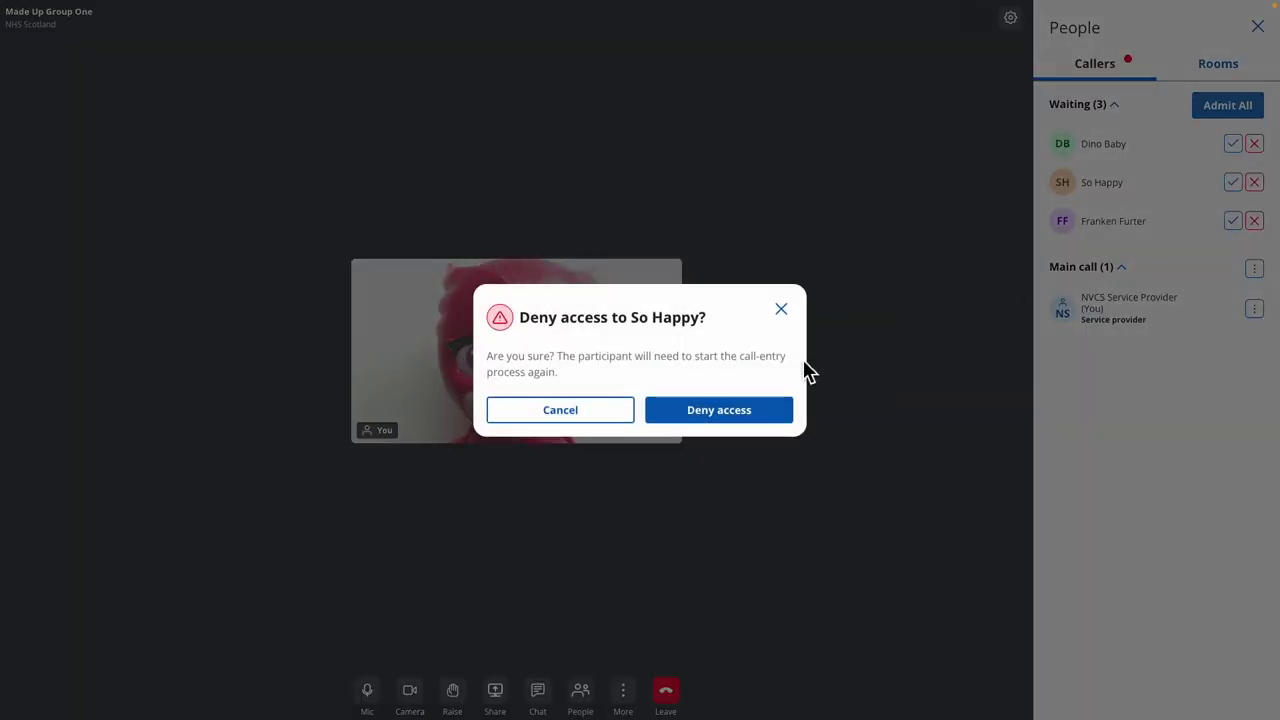
click(524, 420)
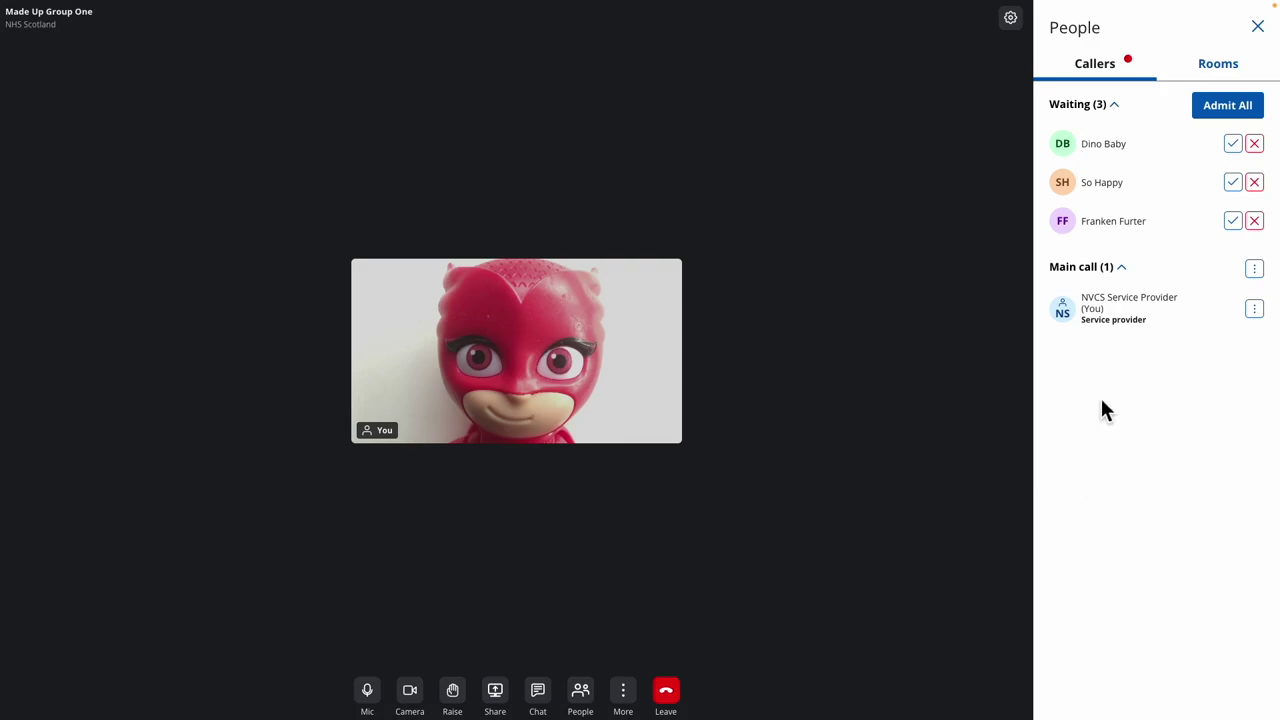
click(1237, 63)
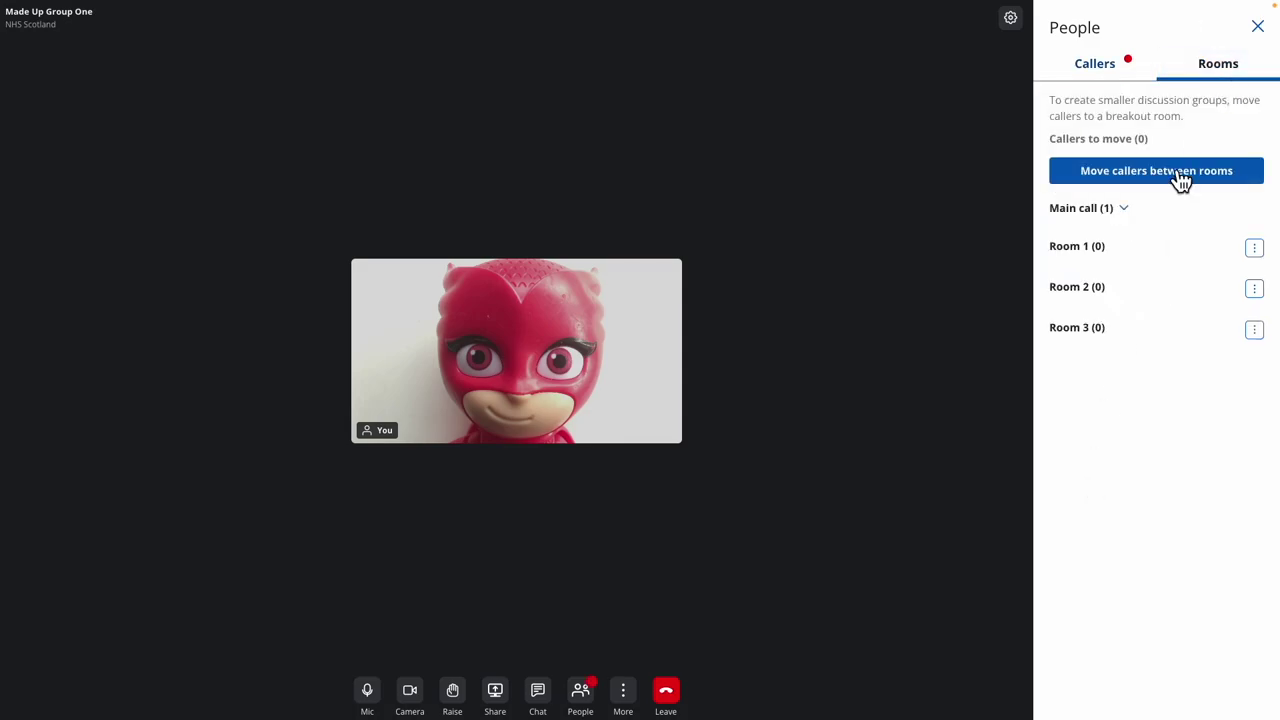
Rename breakout Room 1 to 'Green' and go back to the Callers list.
click(1254, 248)
click(1248, 287)
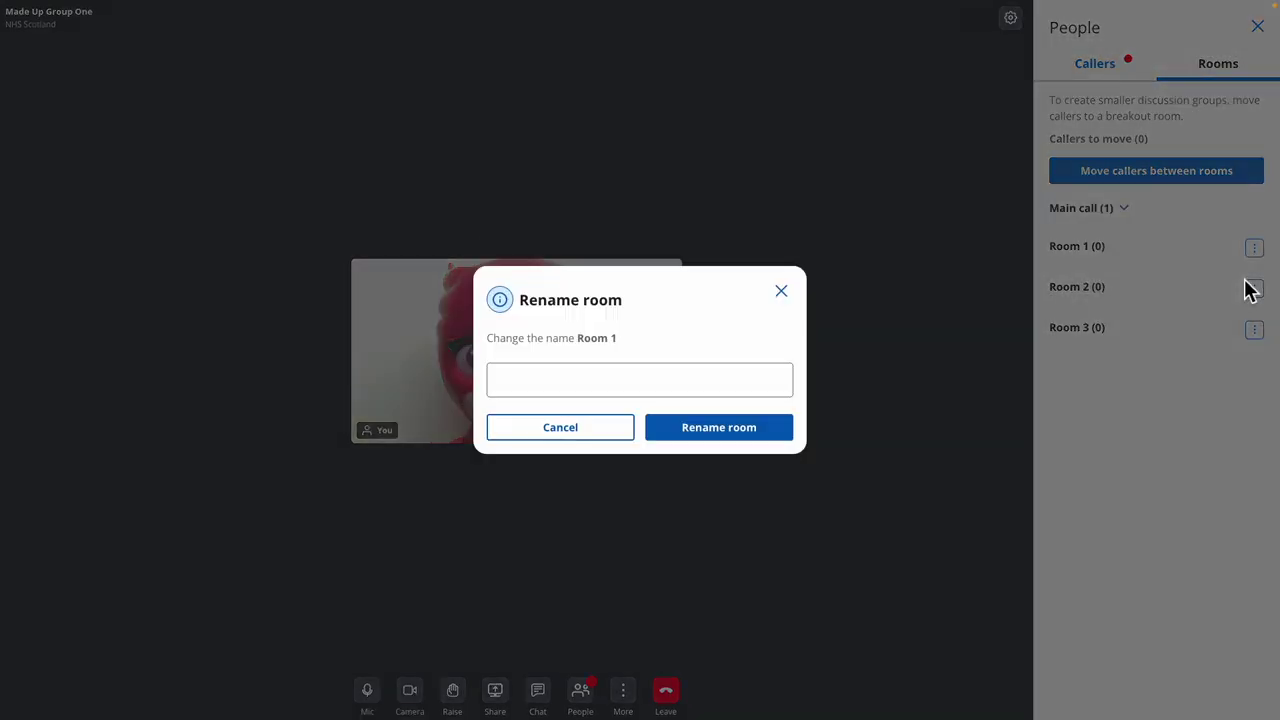
click(775, 377)
text(Green)
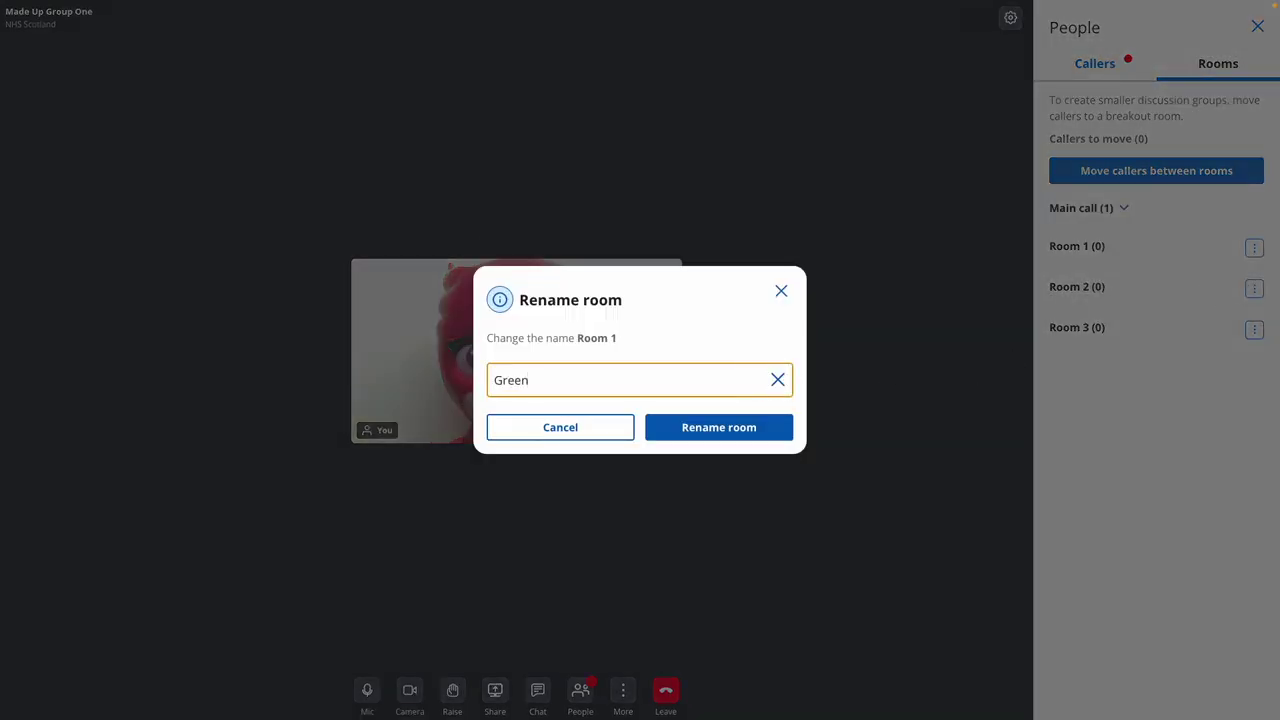
click(749, 437)
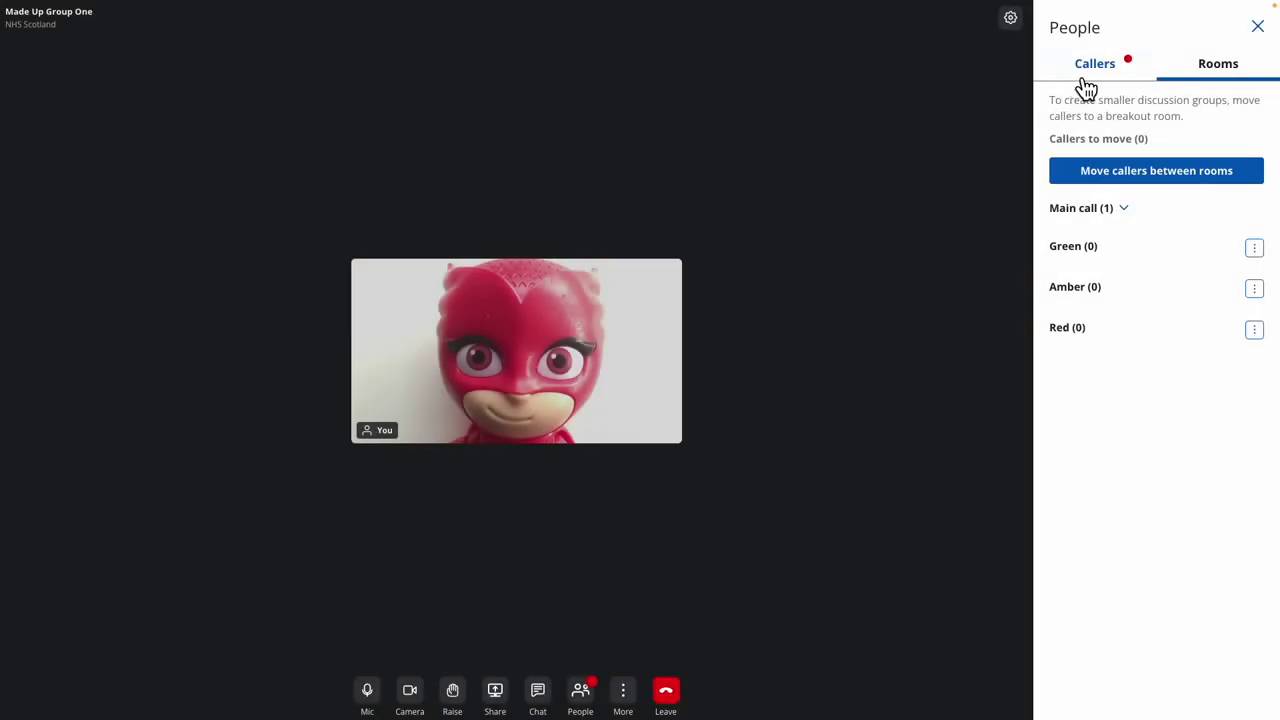
click(1089, 83)
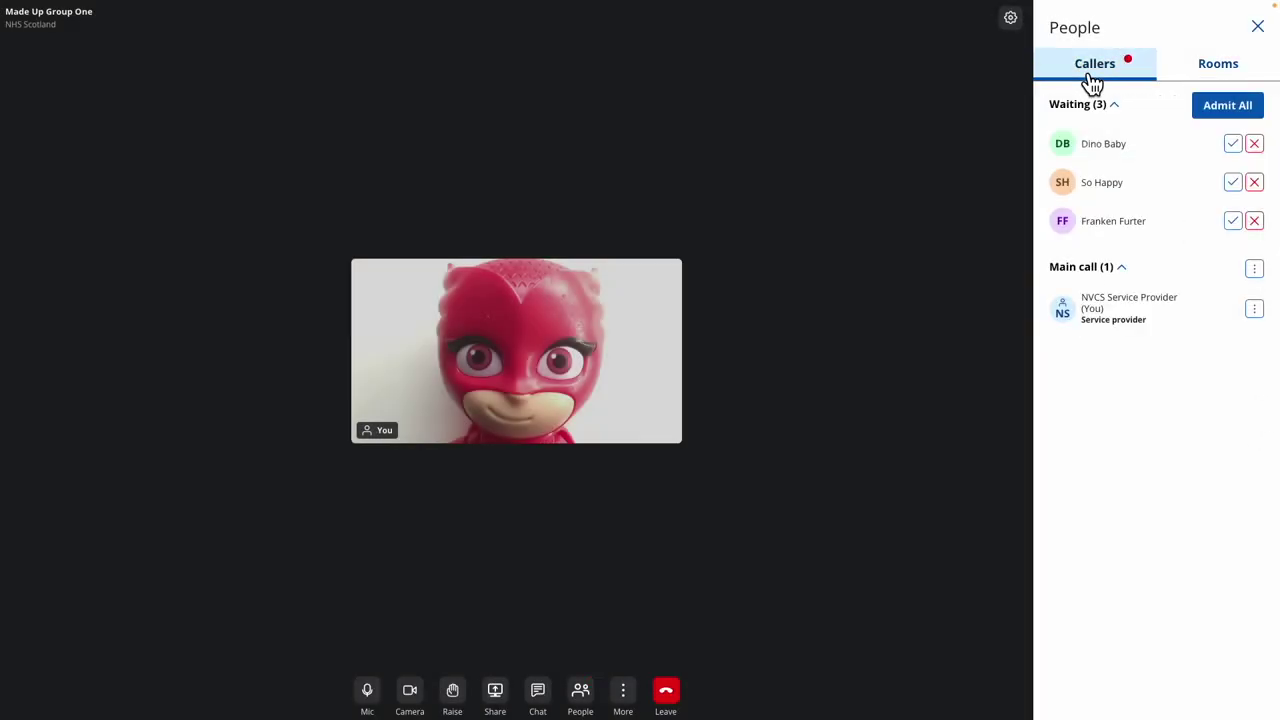
Admit all three waiting callers, then hide and re-show the People list.
click(1249, 108)
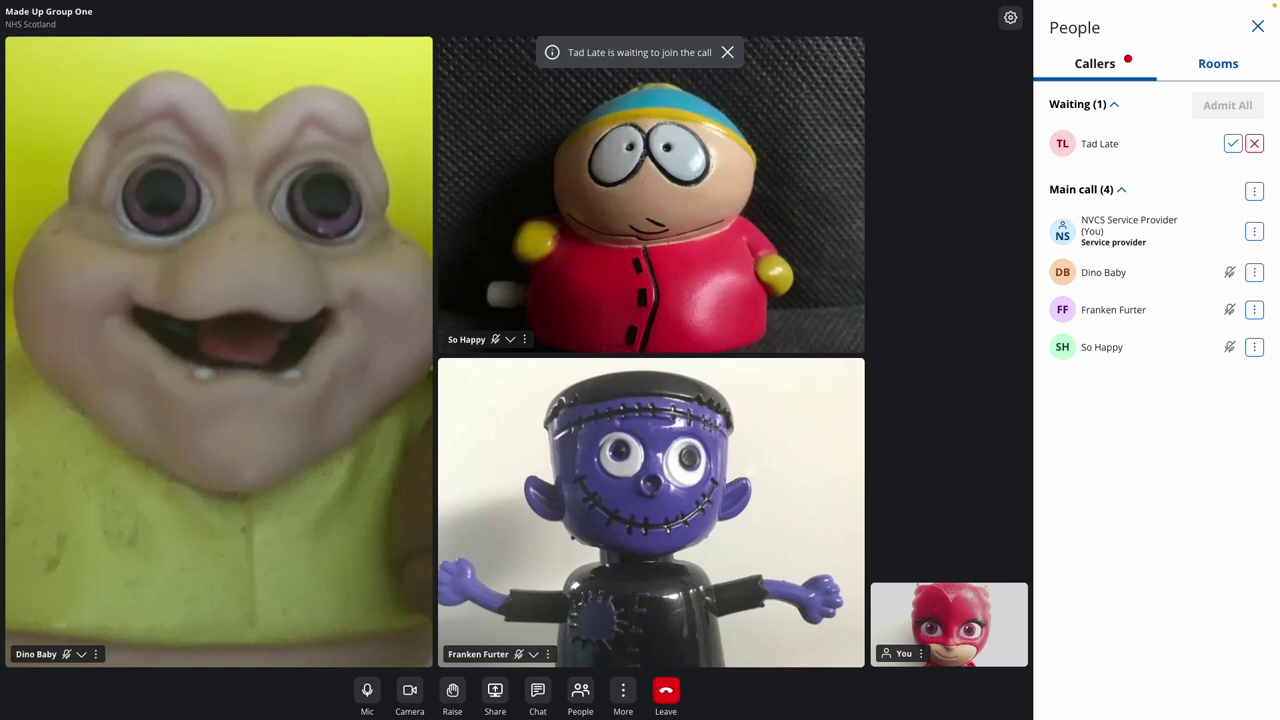
click(1257, 27)
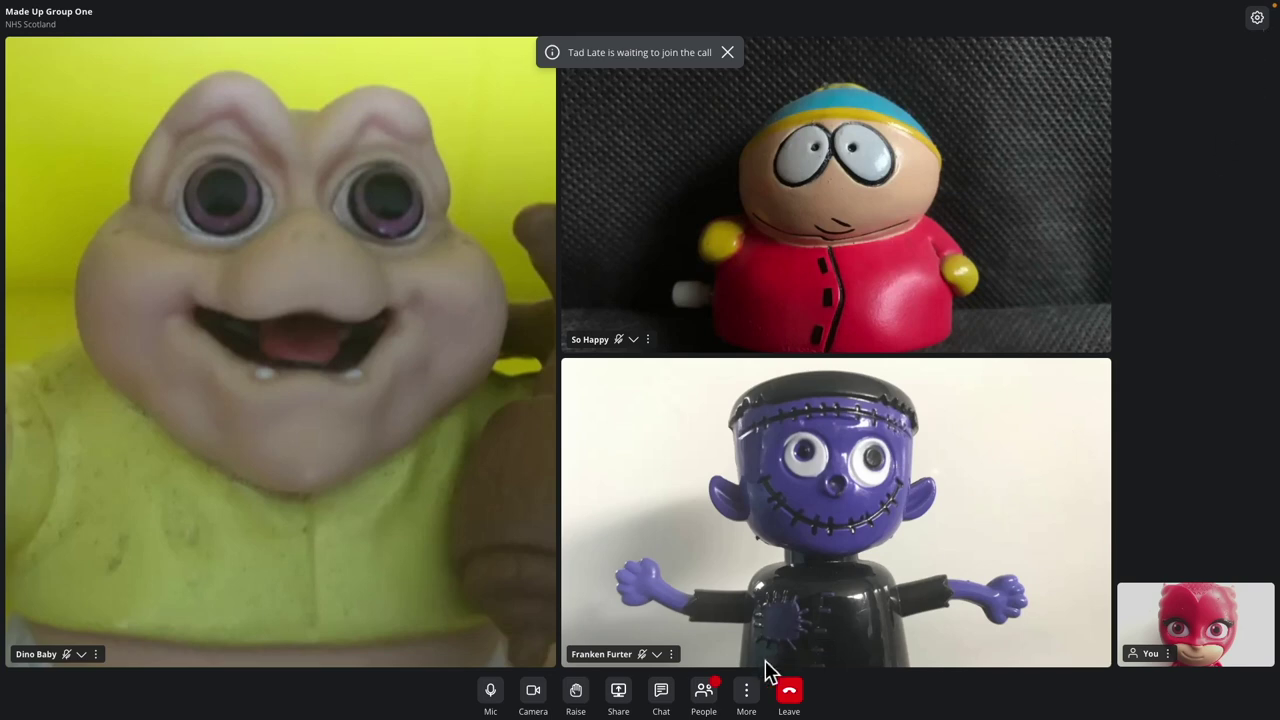
click(705, 692)
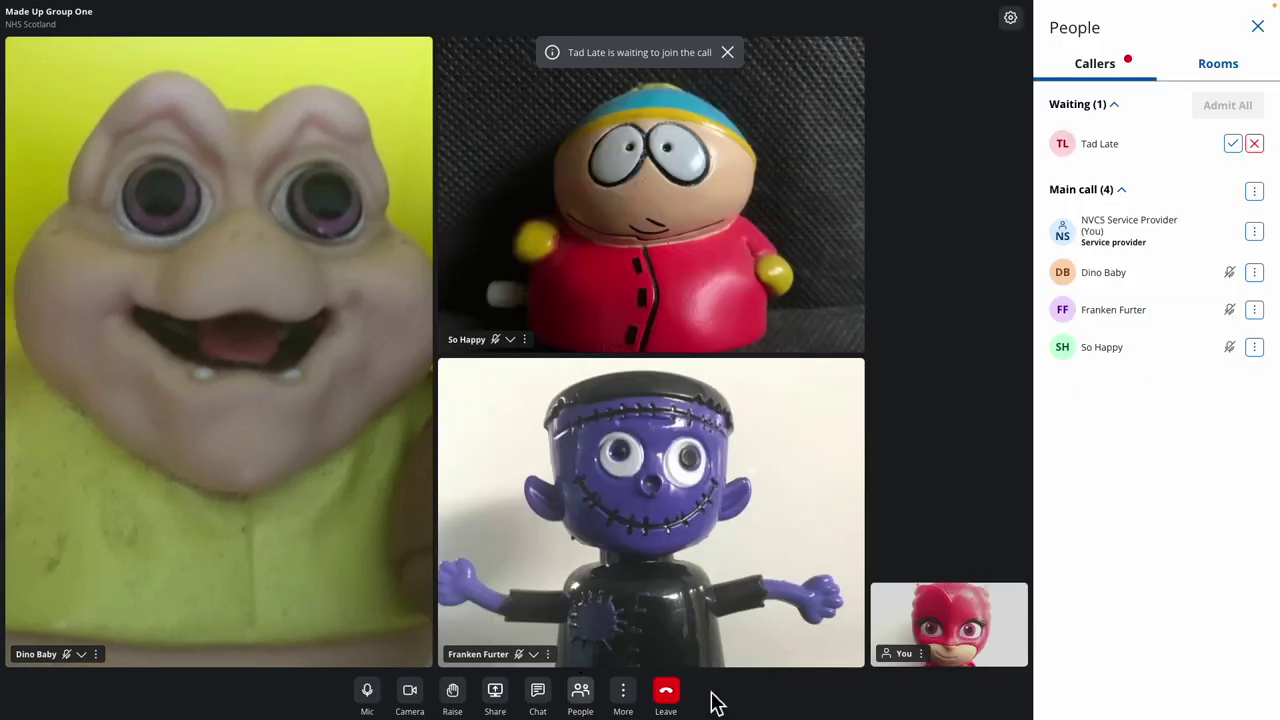
Cancel the Deny access dialog for the late caller and admit them instead.
click(1255, 146)
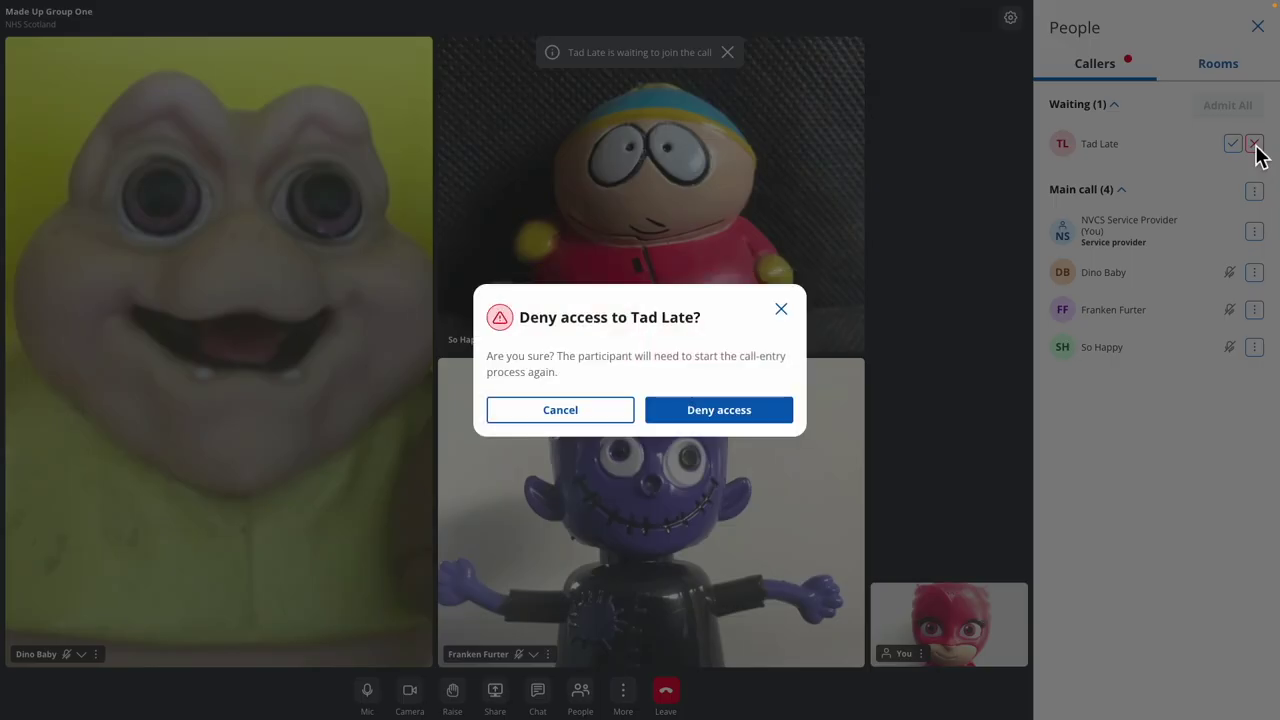
click(782, 309)
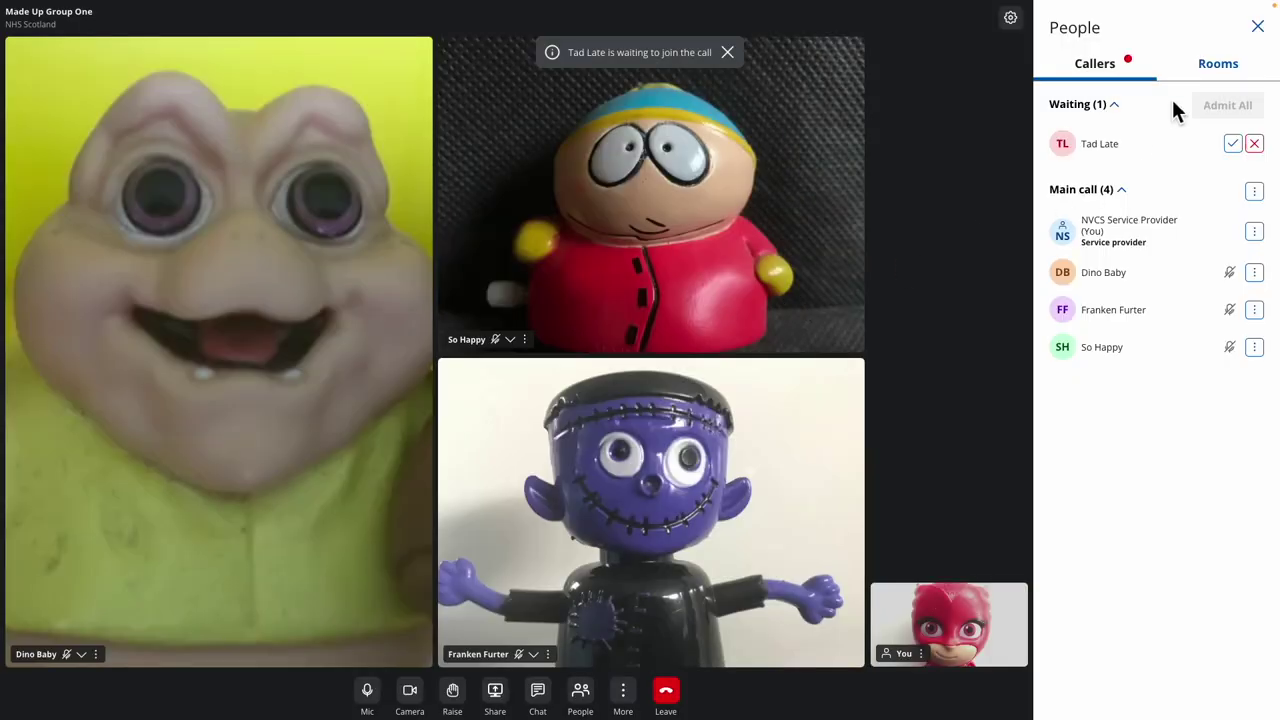
click(1233, 145)
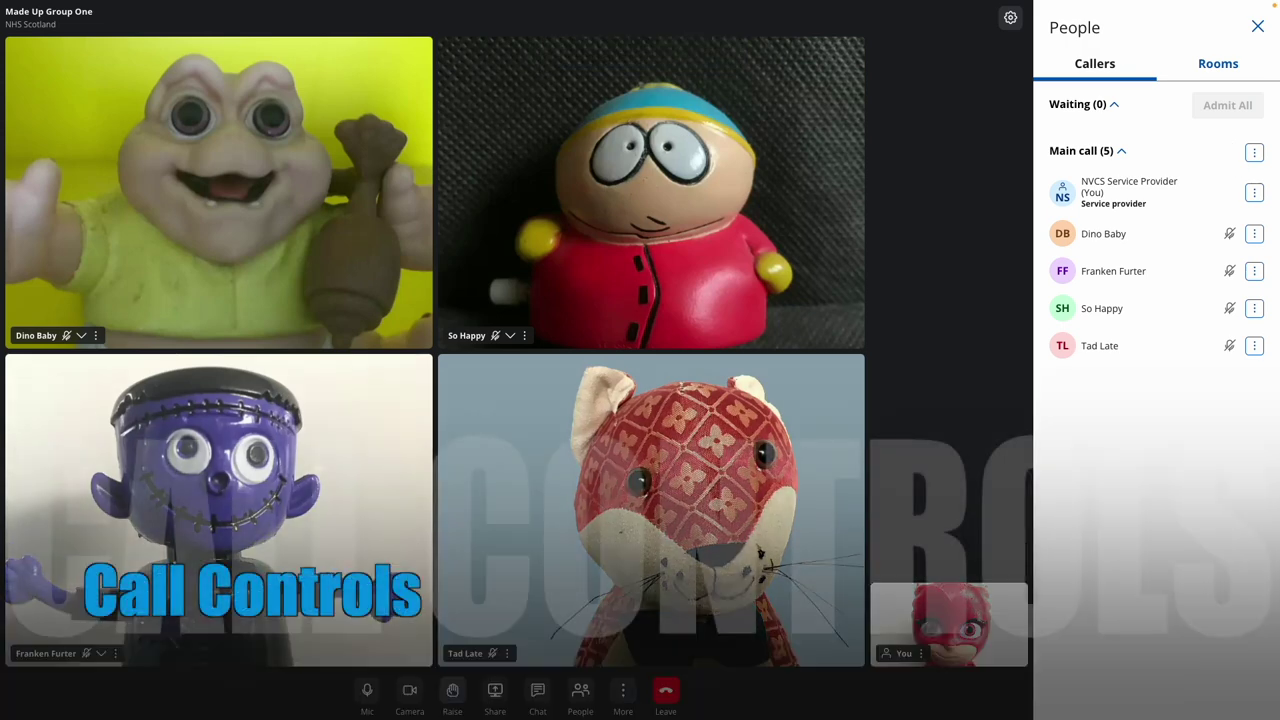
click(367, 692)
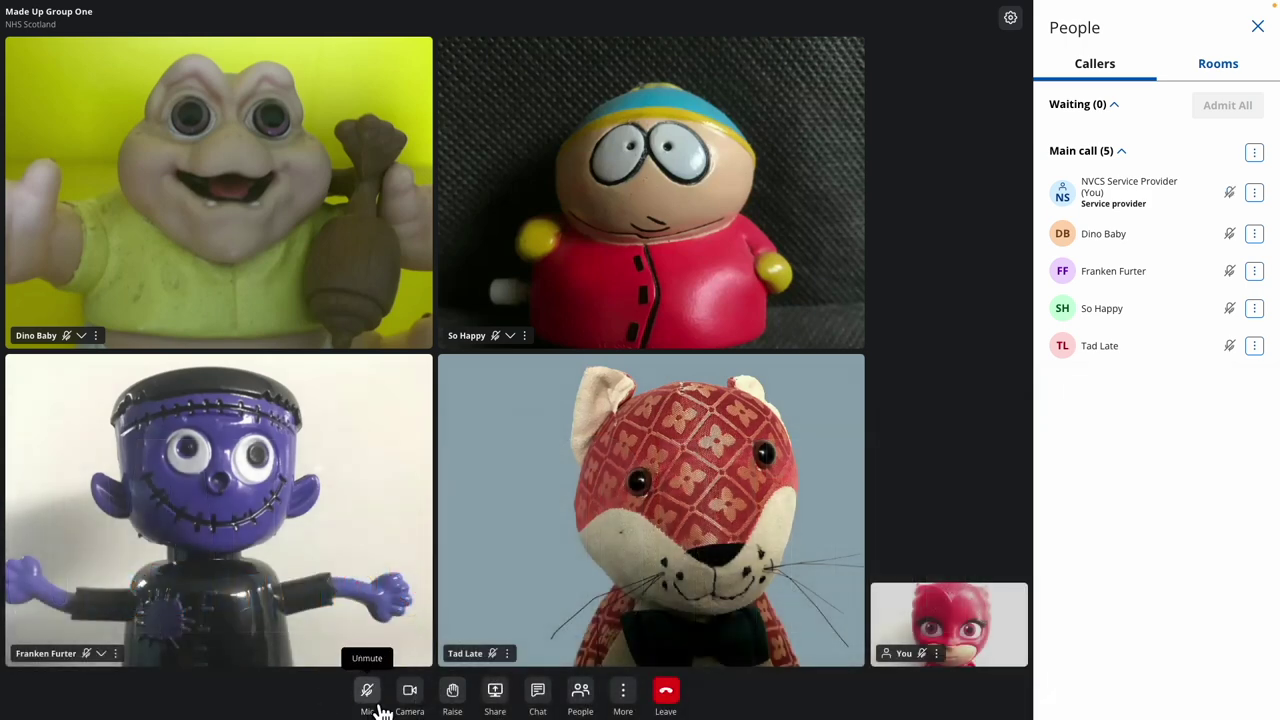
click(380, 711)
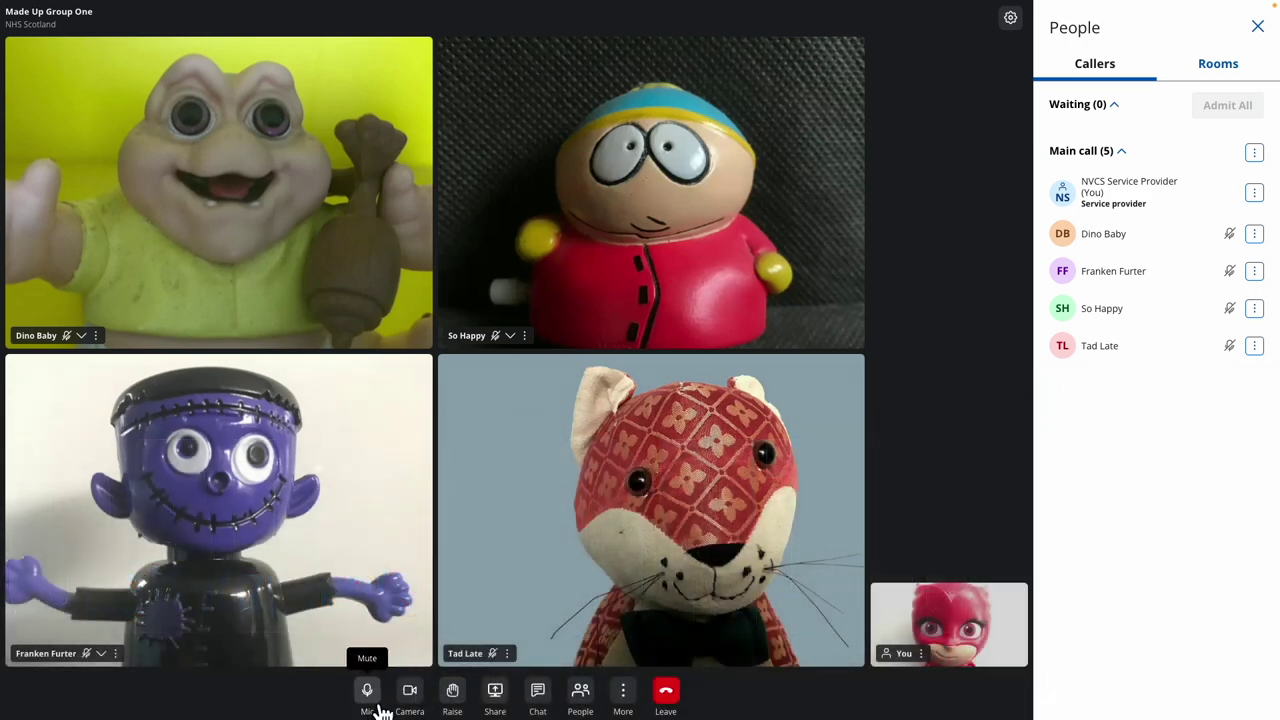
click(430, 710)
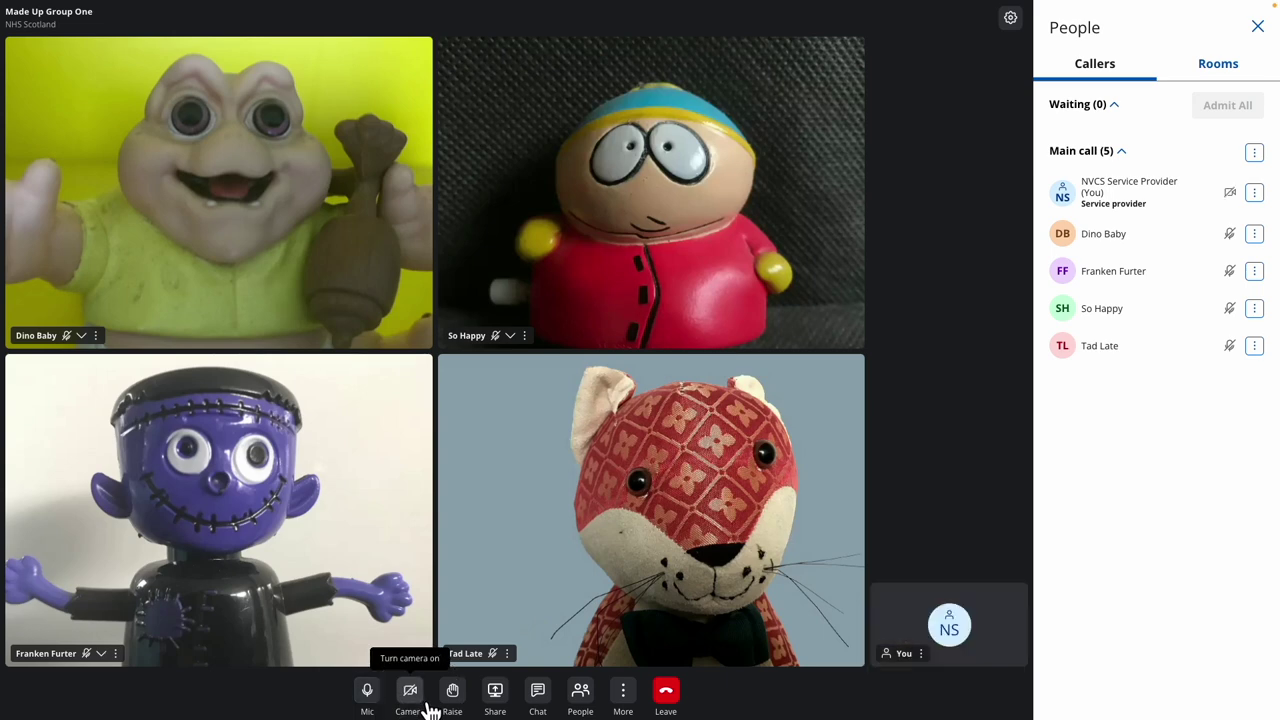
click(430, 710)
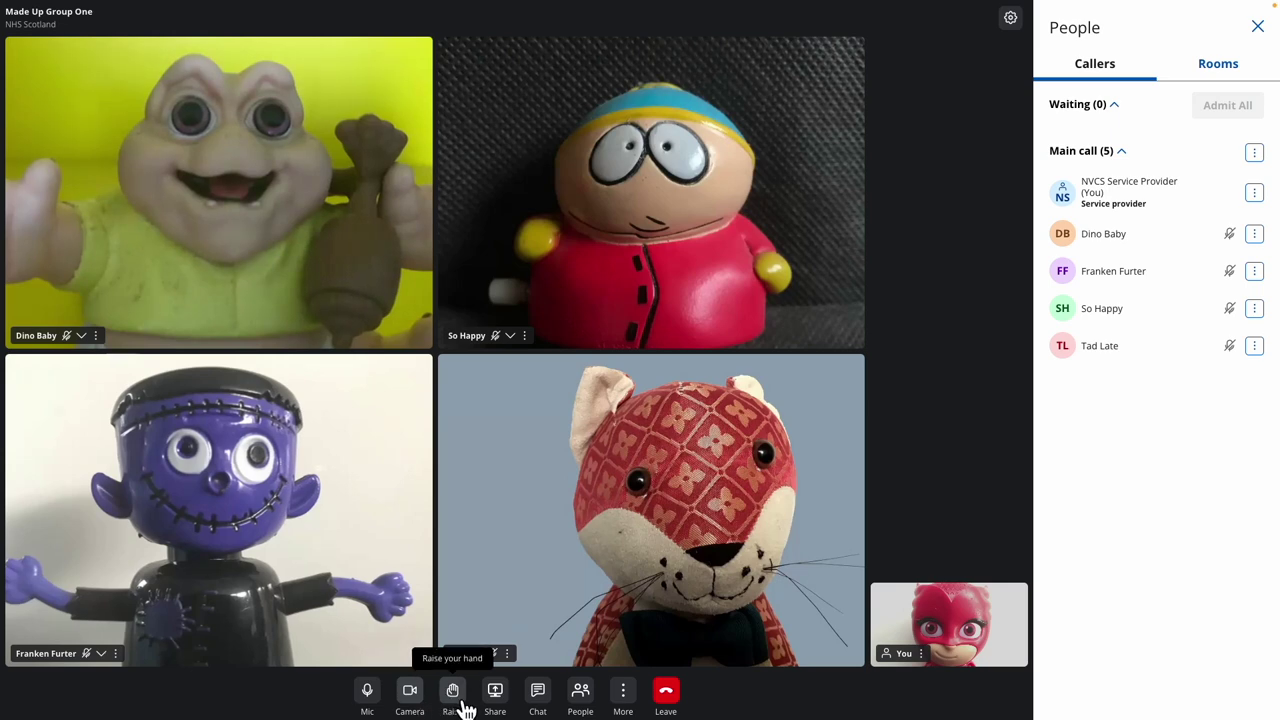
click(463, 707)
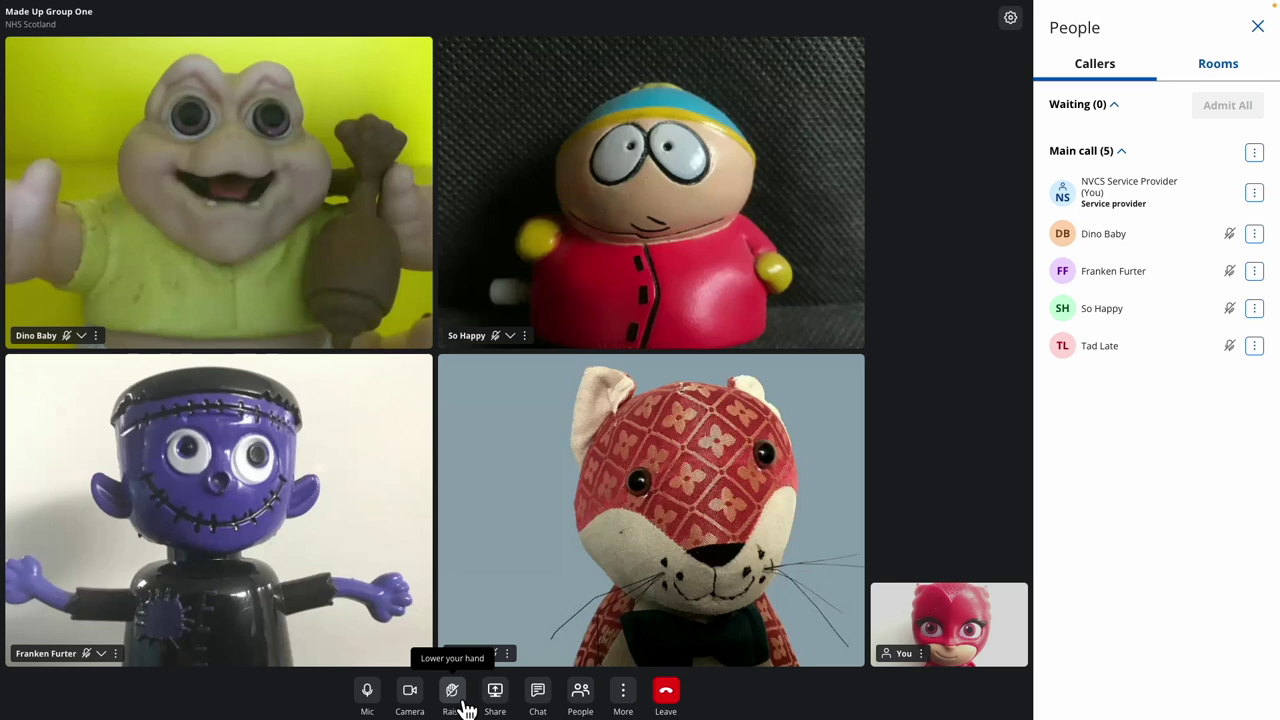
click(463, 707)
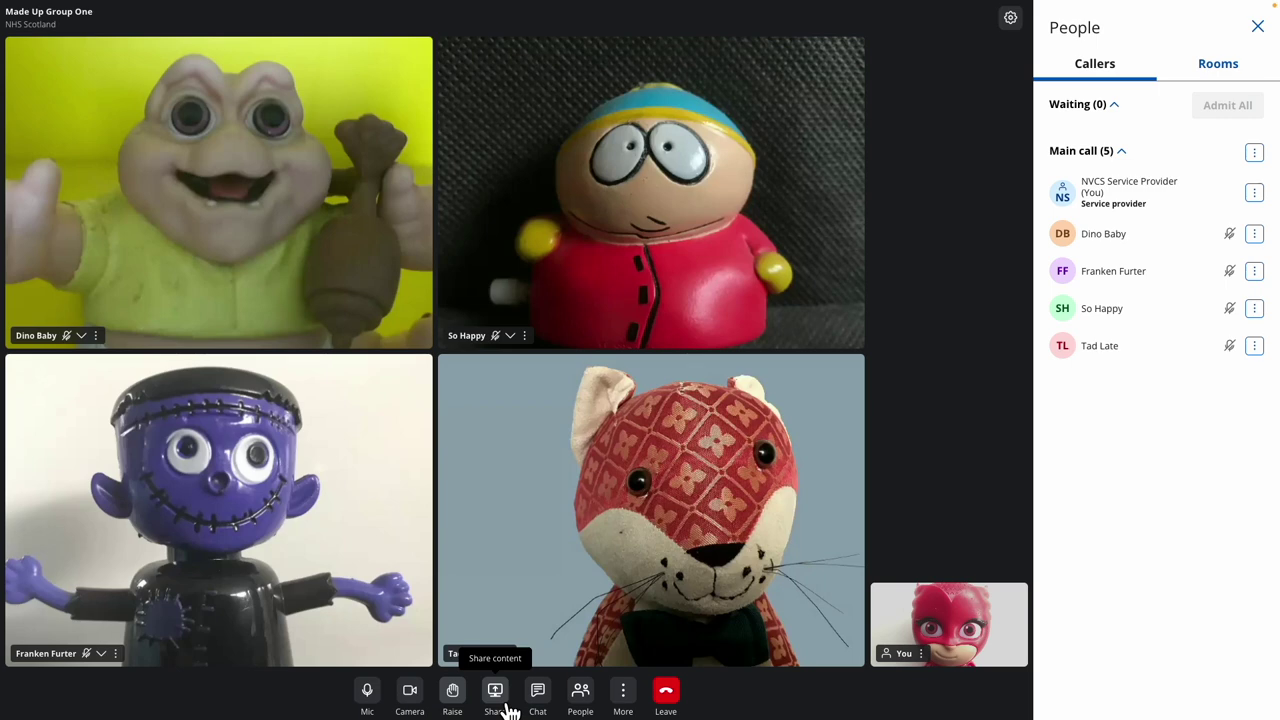
click(496, 695)
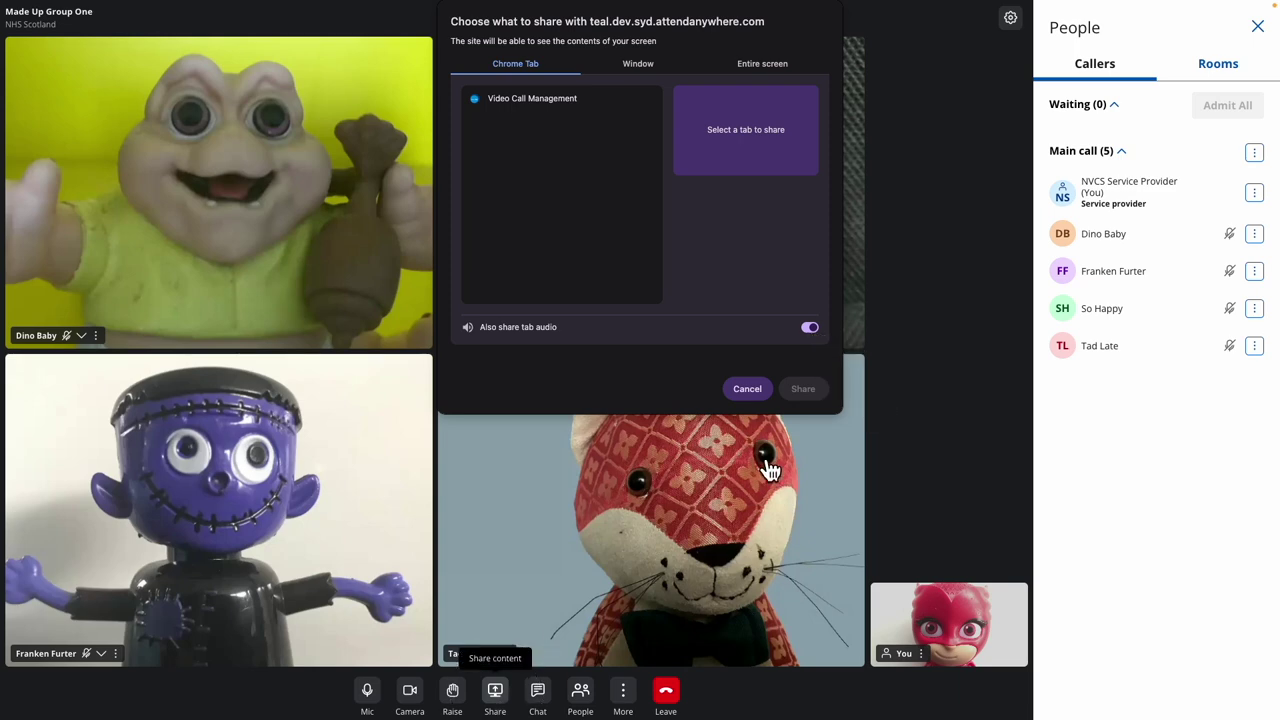
click(748, 390)
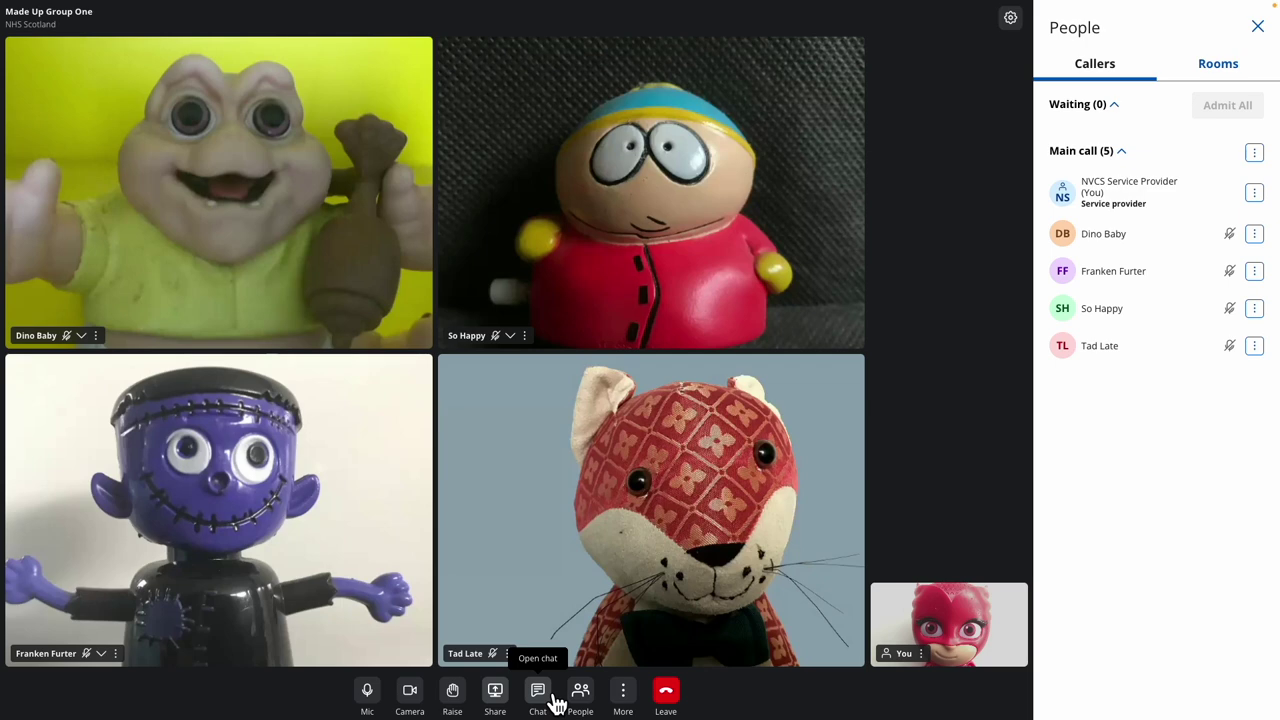
Send the chat message 'Fit like?' with the recipient left as Everyone.
click(557, 698)
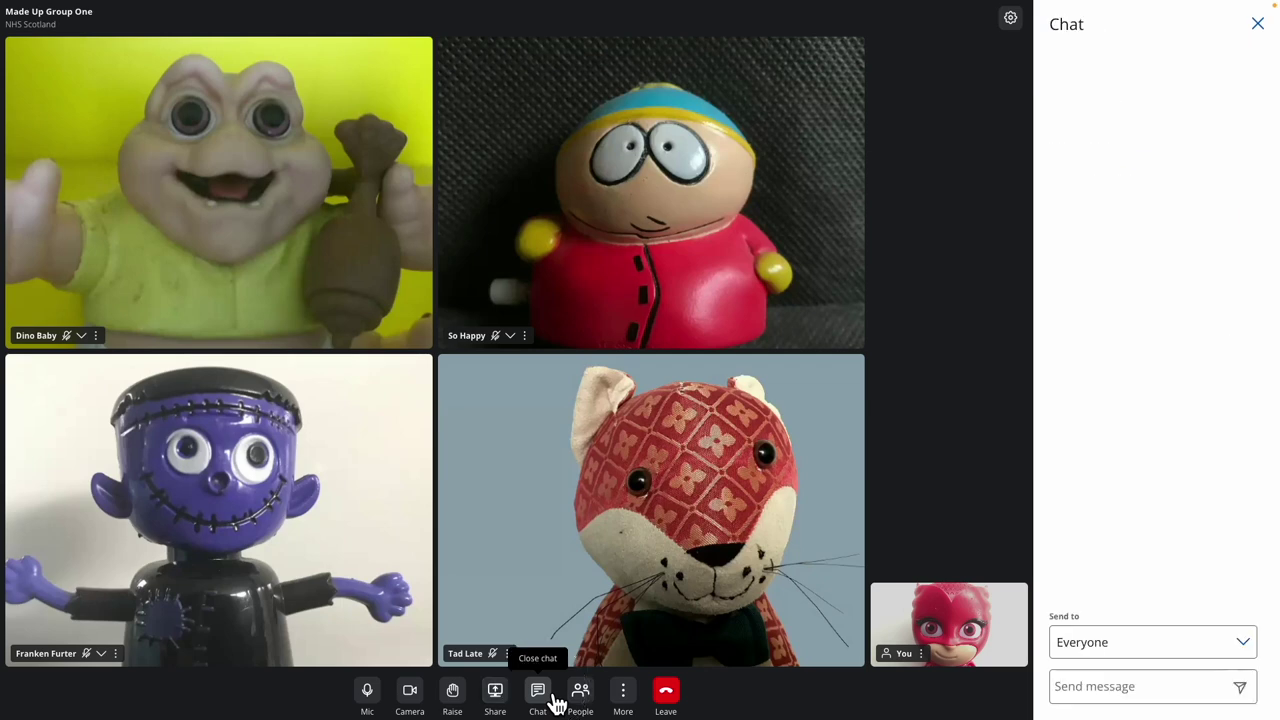
click(1168, 650)
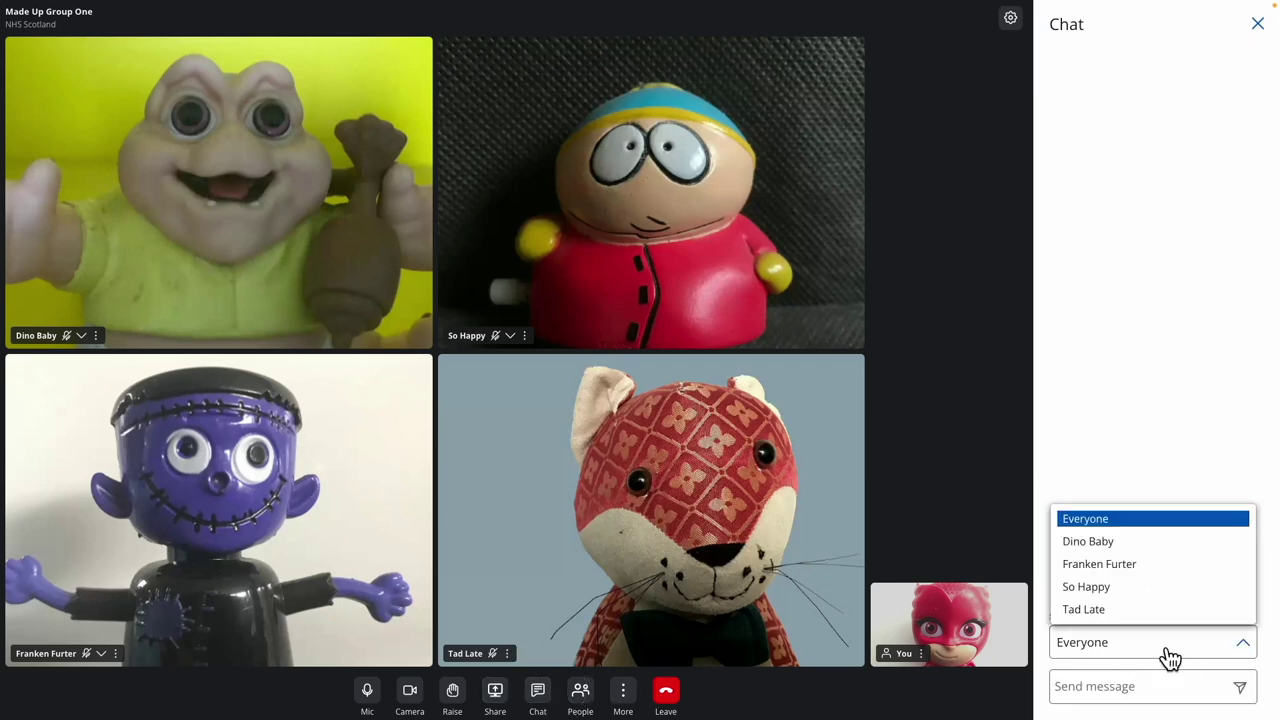
click(1170, 657)
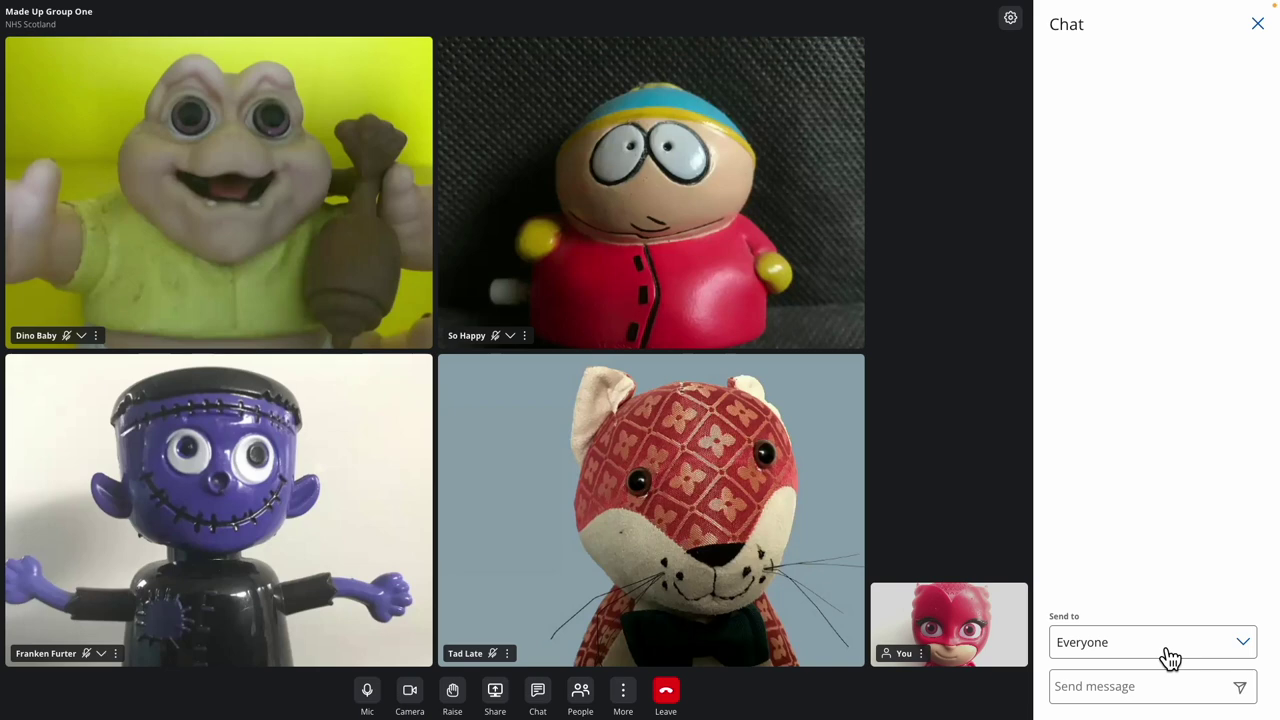
click(1090, 688)
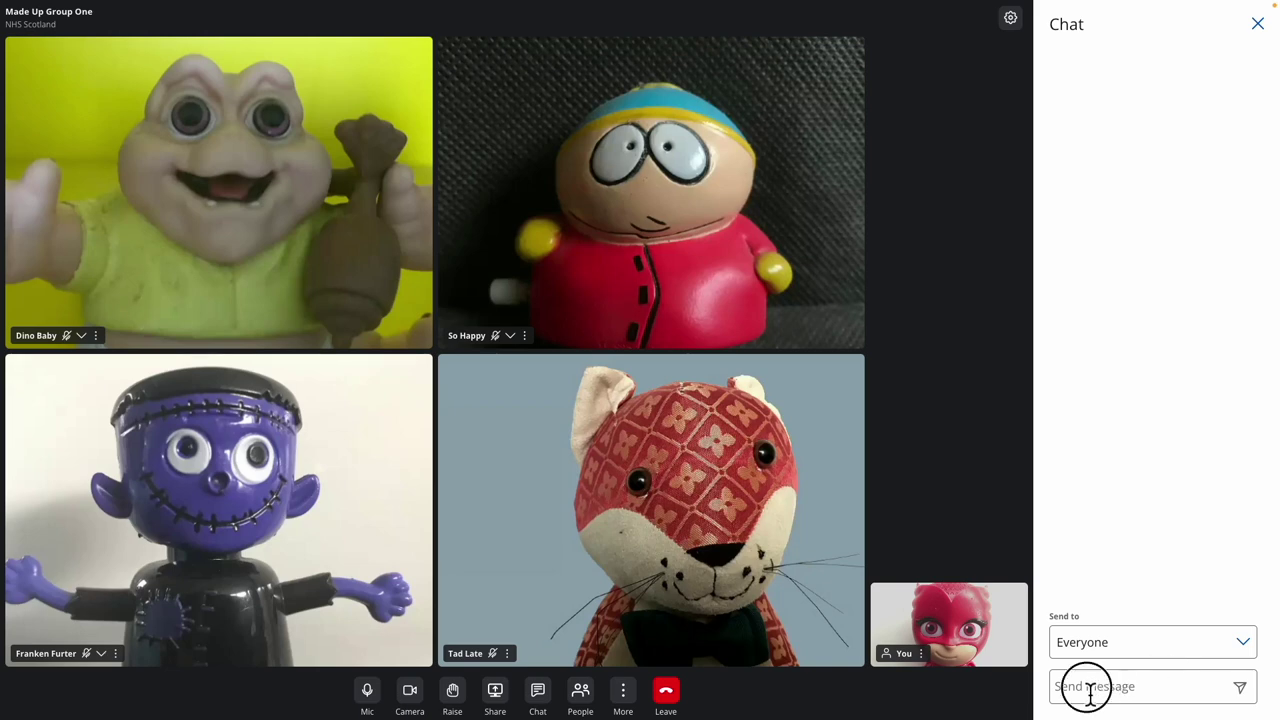
text(Fit like?)
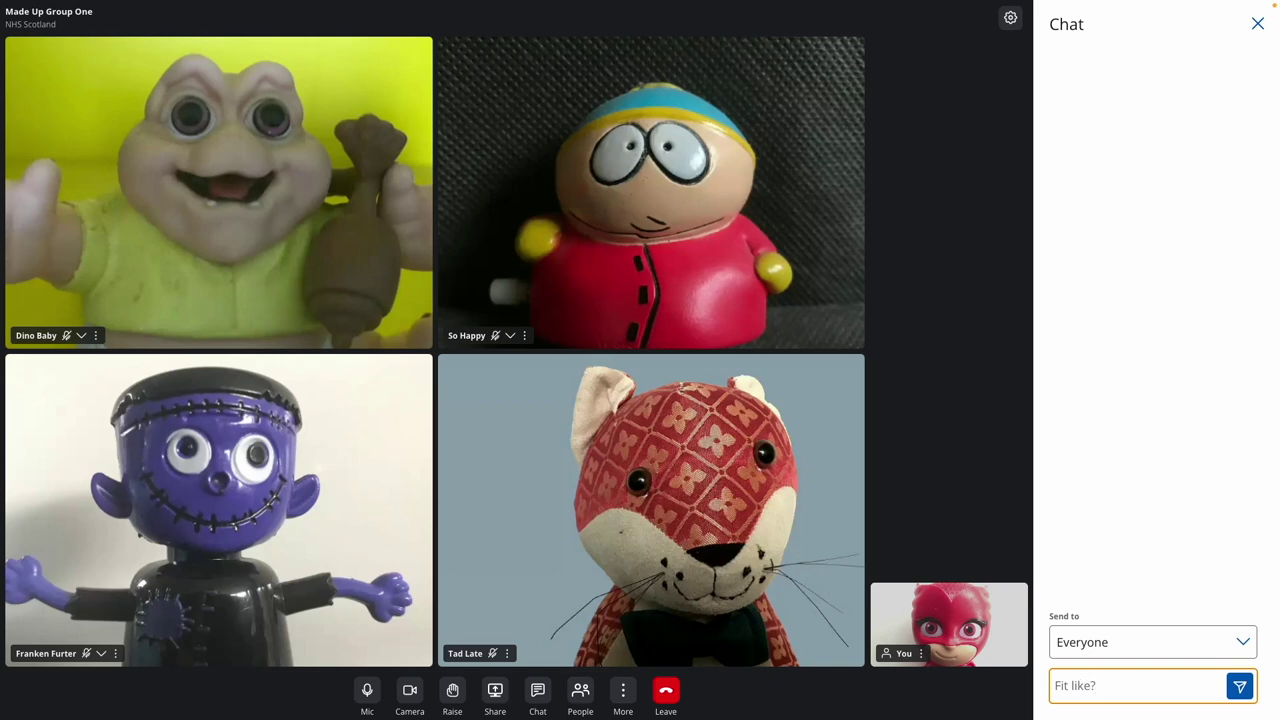
key(Return)
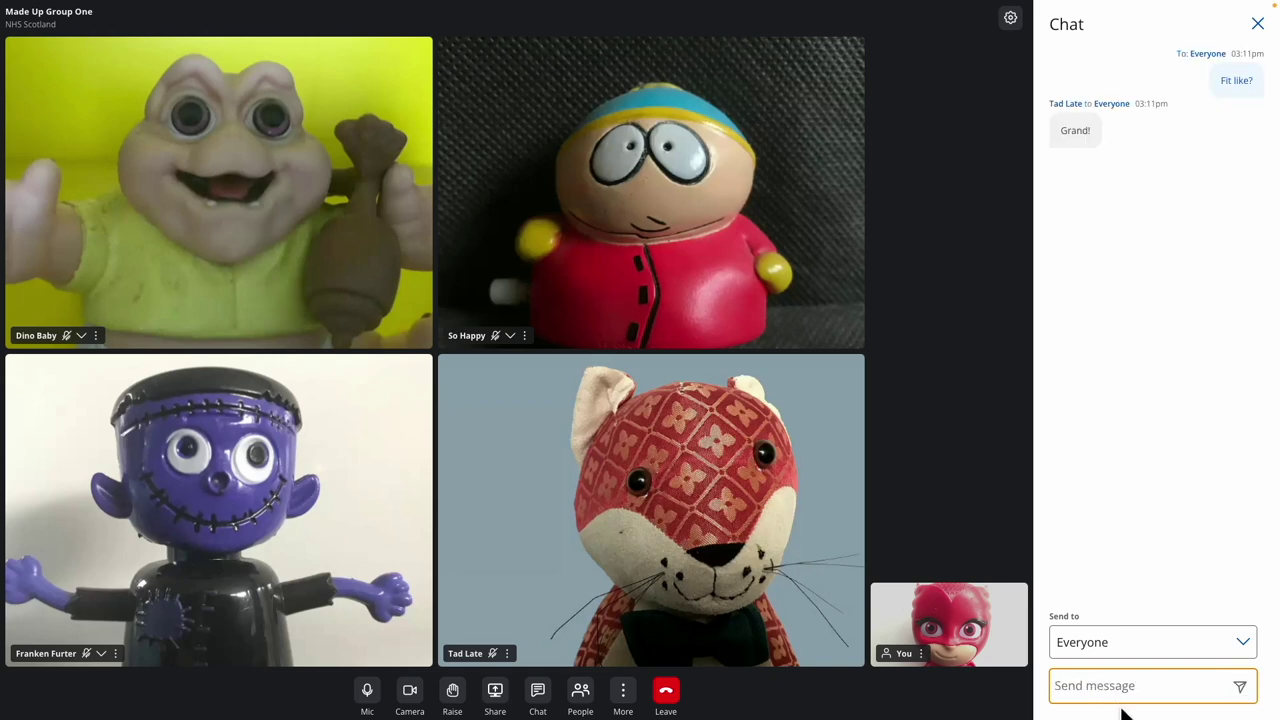
click(1133, 652)
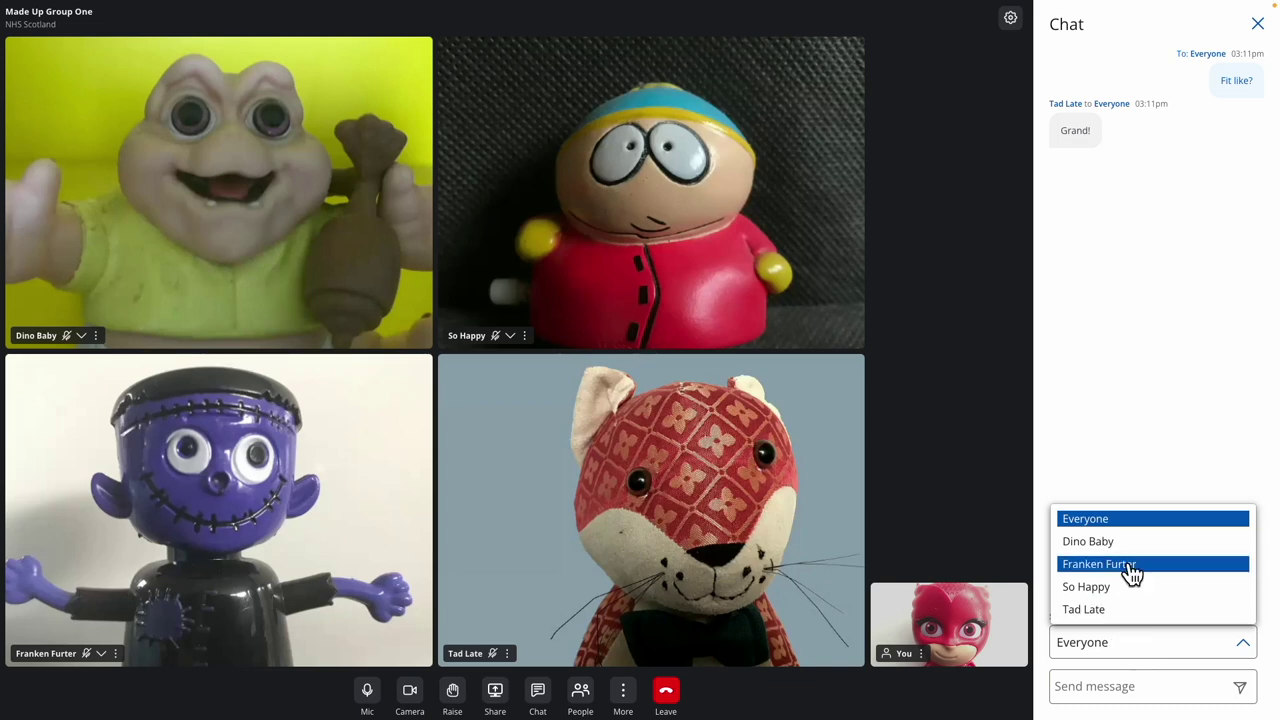
Privately send one caller 'Are you OK? (Please make sure you choose to respond to me not Everyone.)', then show People.
click(1126, 547)
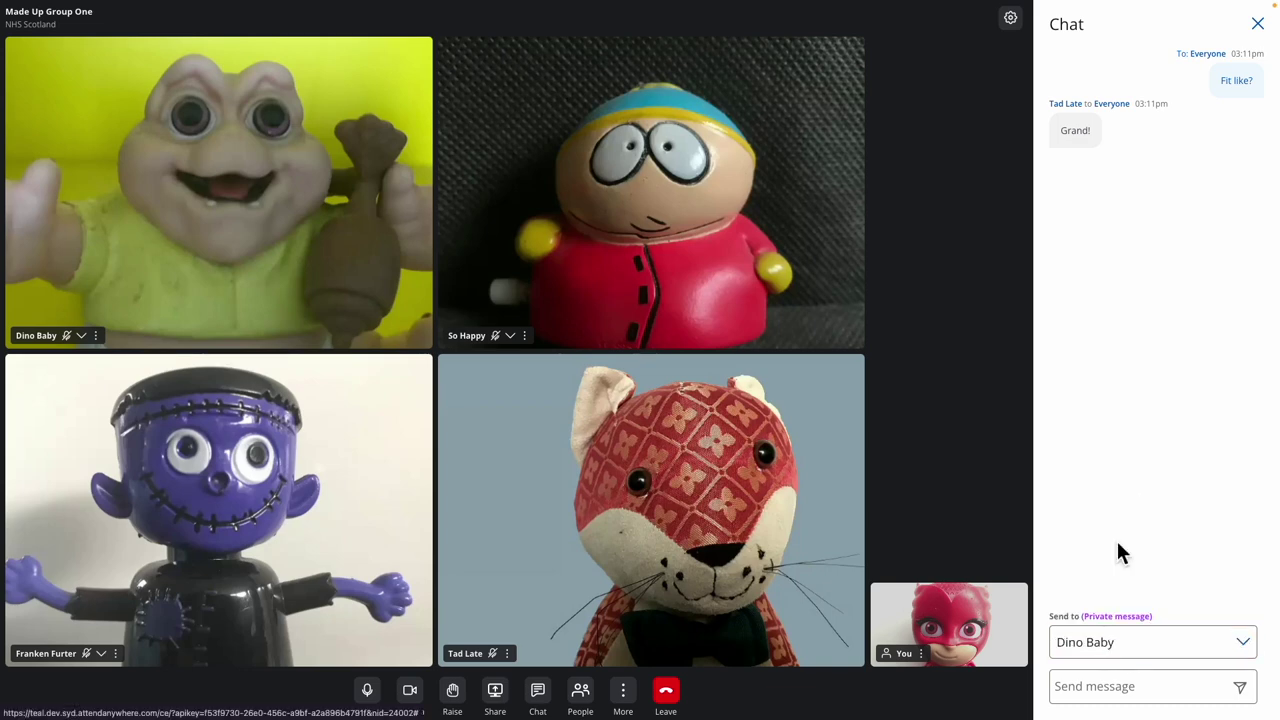
click(1099, 686)
text(Are you )
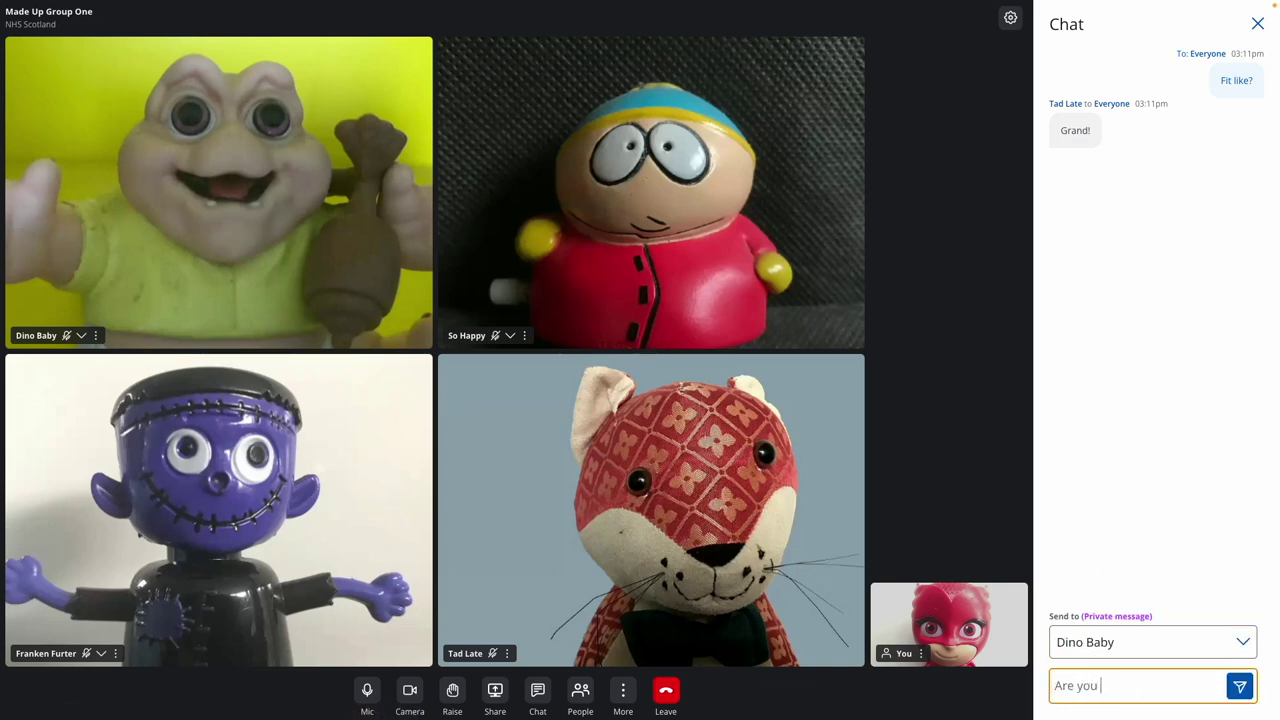
text(OK? (Please make sure you ch)
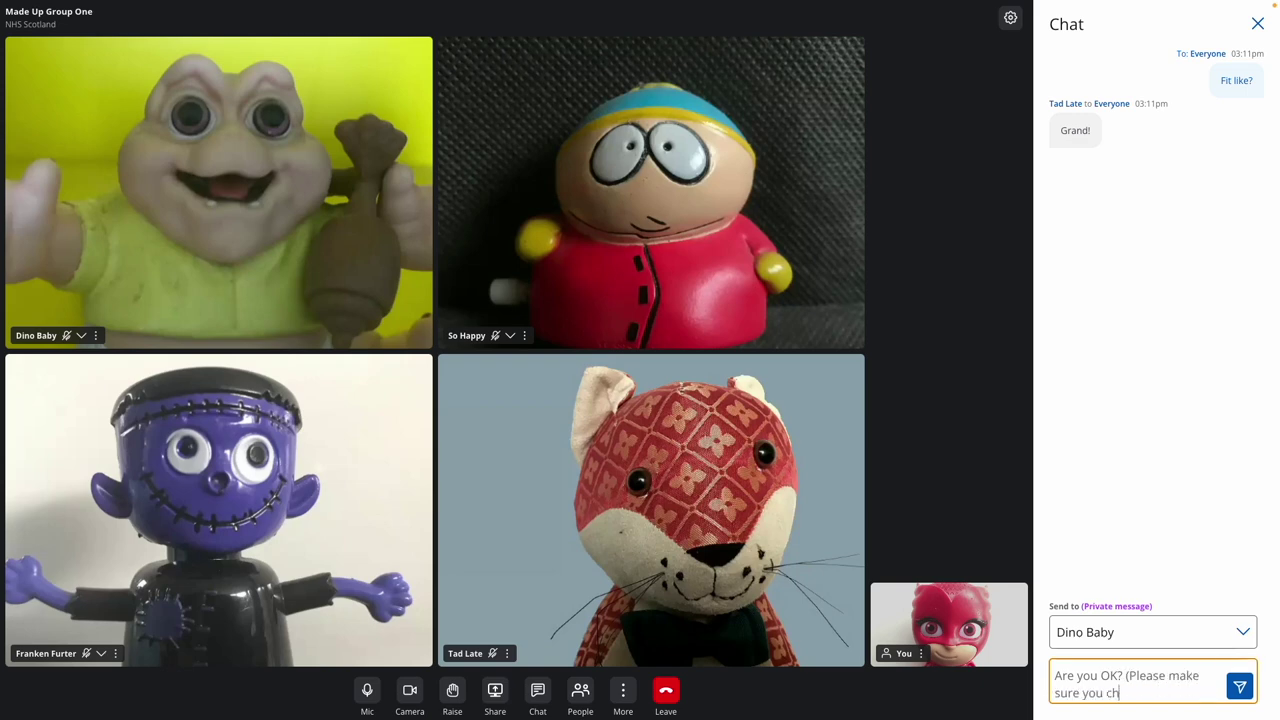
text(oose to respond to me not Ever)
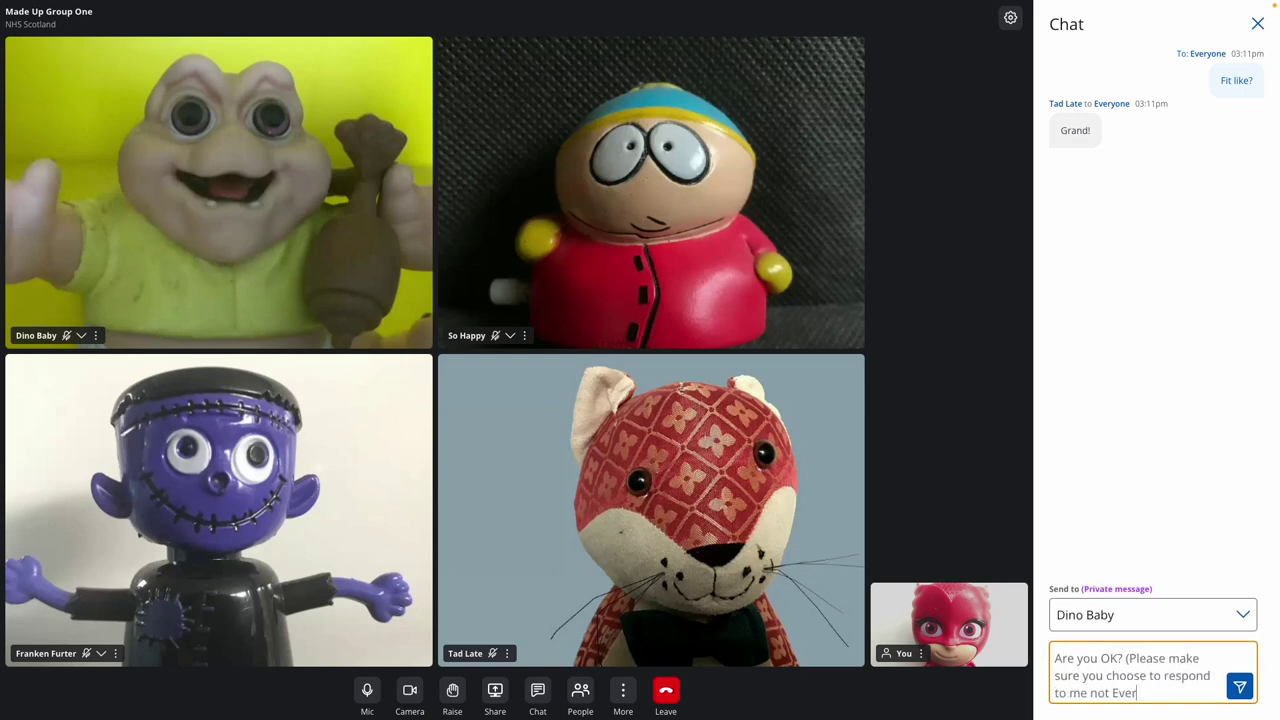
text(yone.))
click(1240, 688)
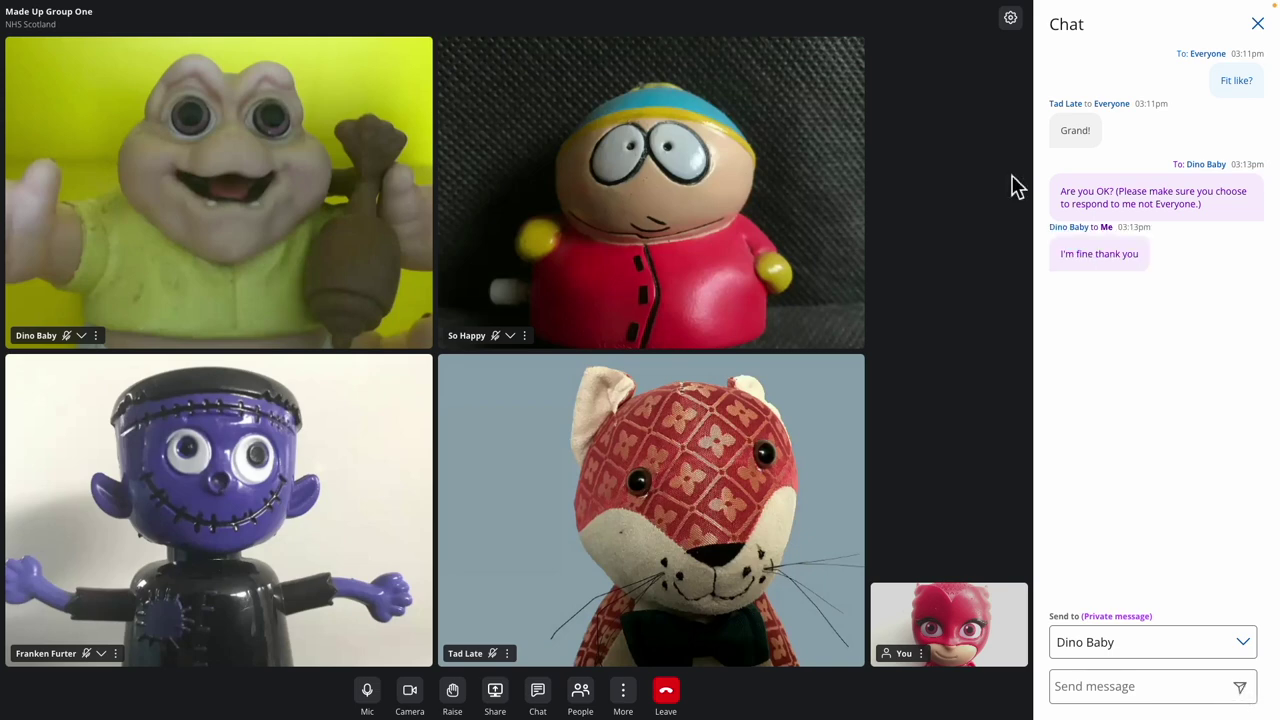
click(590, 702)
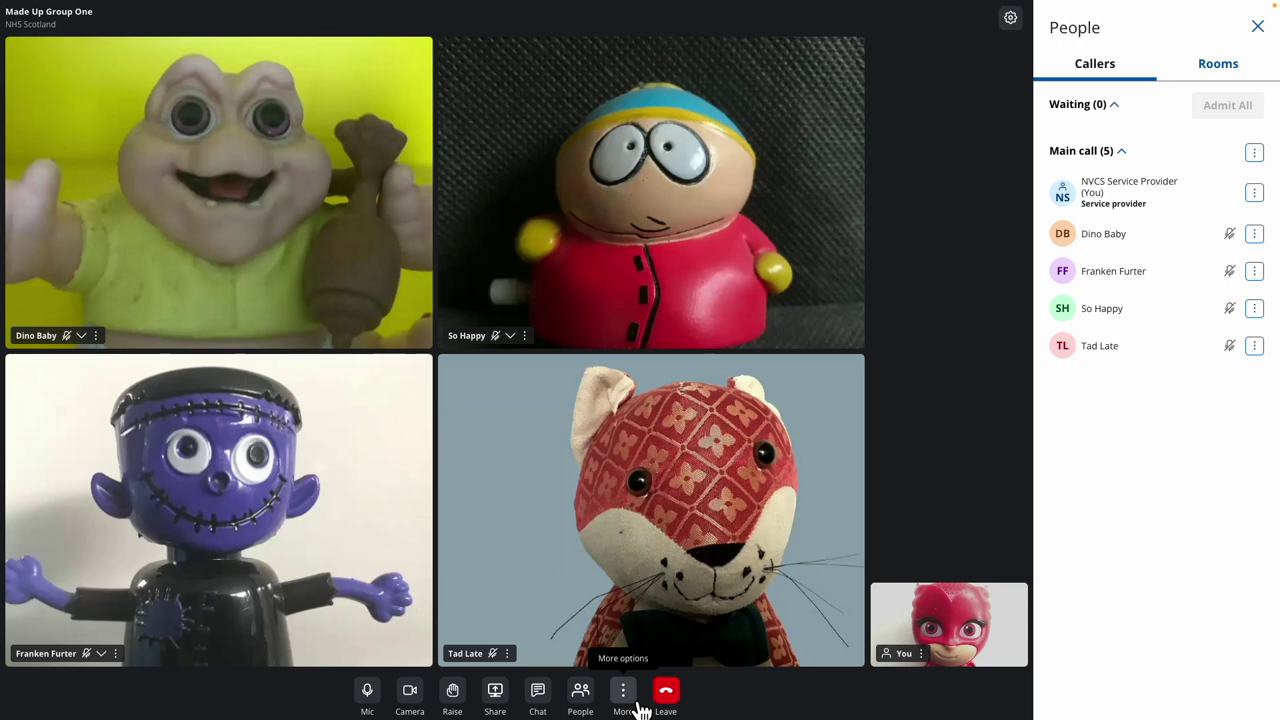
Hide self-view, then show self-view again.
click(641, 710)
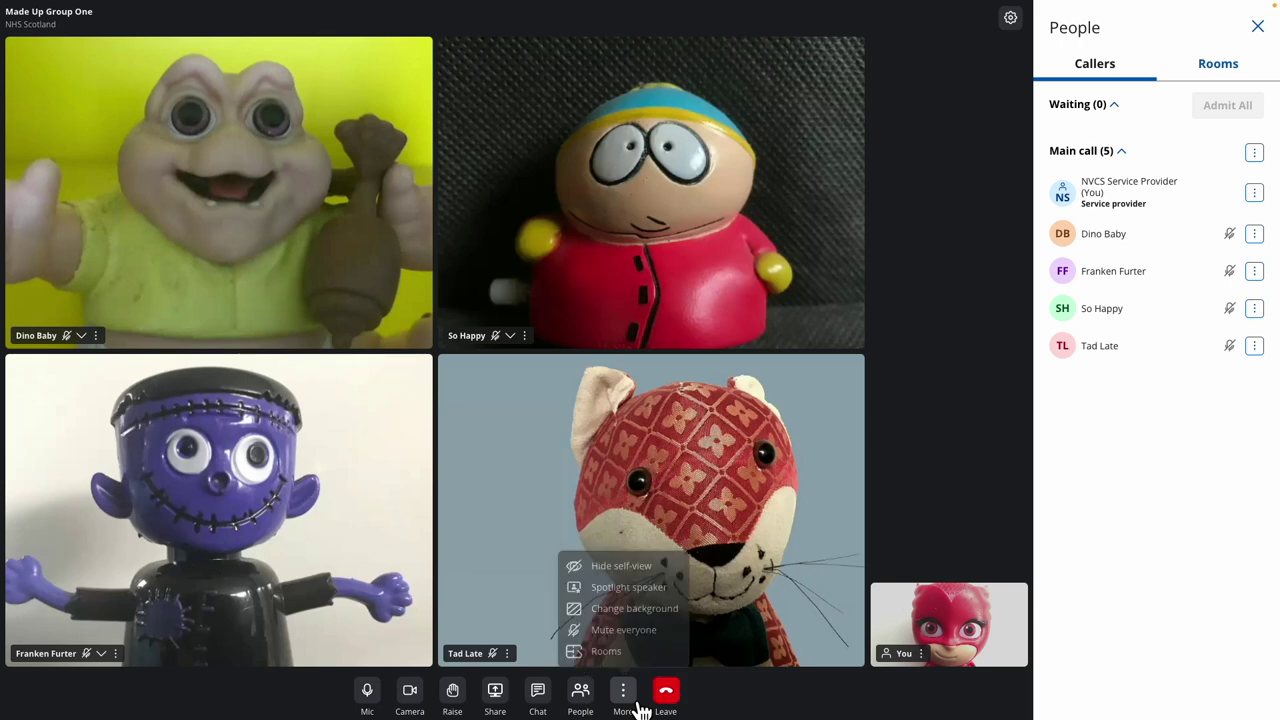
click(668, 572)
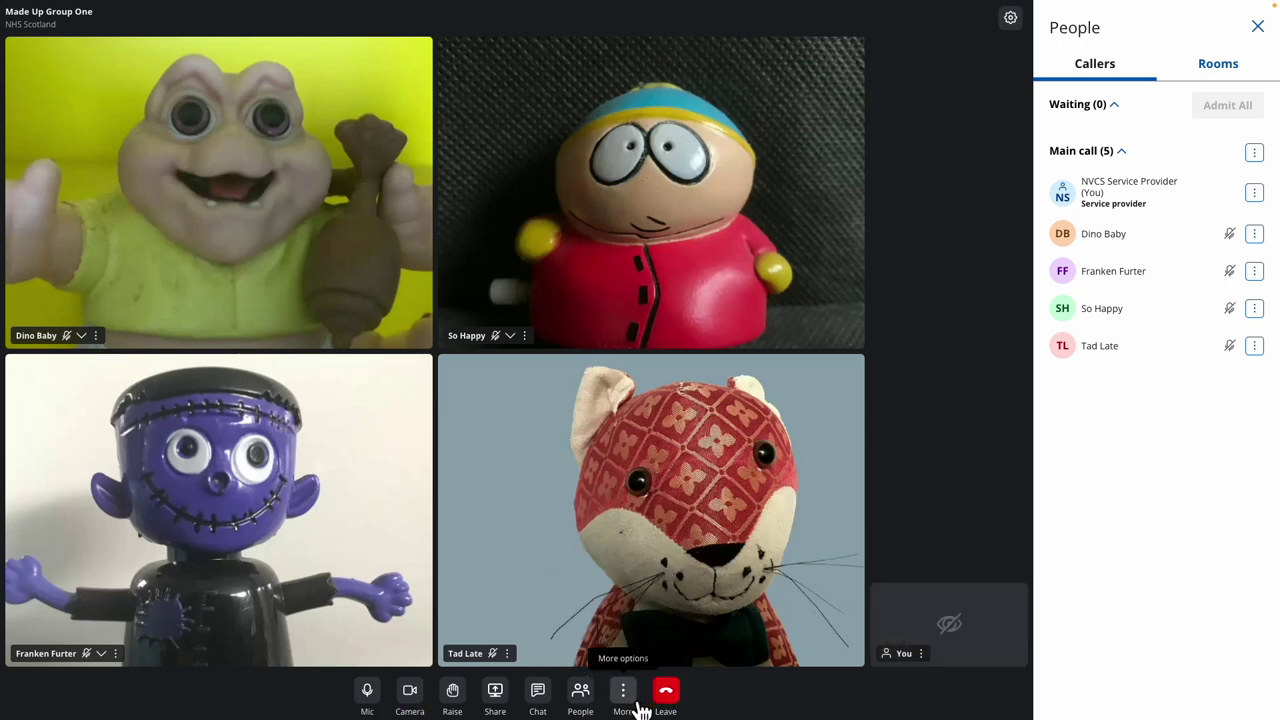
click(638, 703)
click(638, 566)
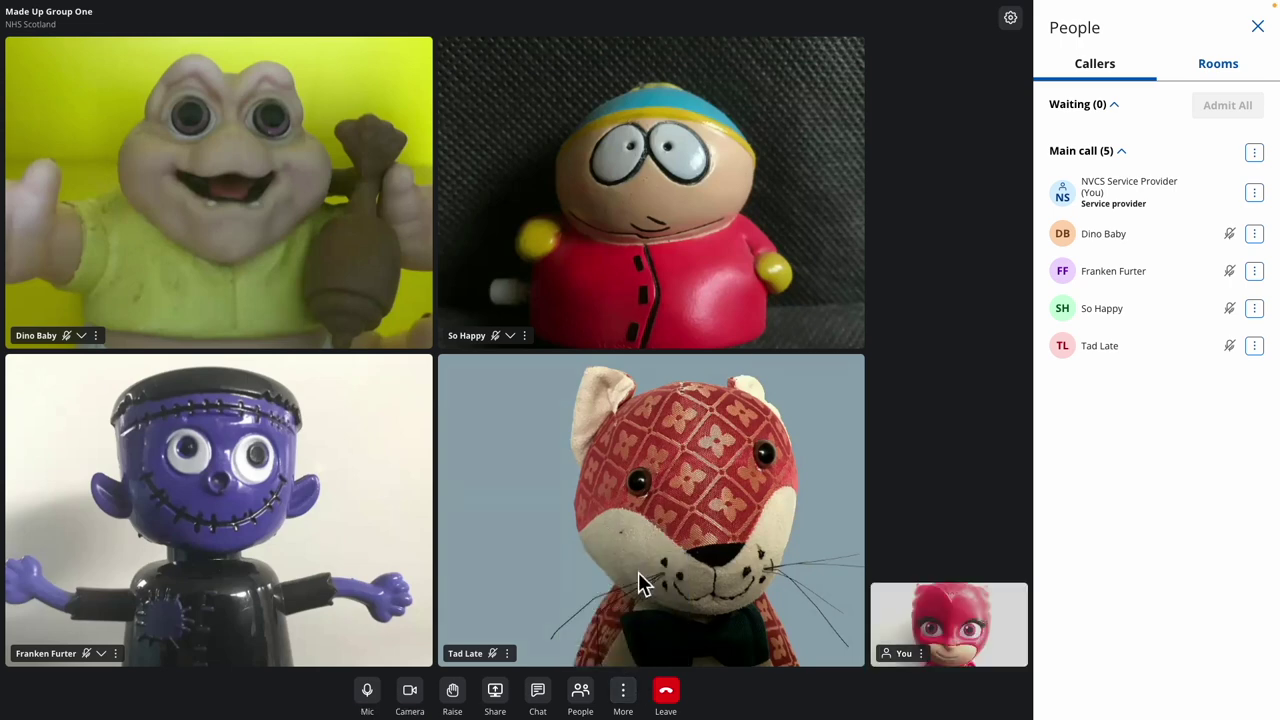
Spotlight the speaker, turn the spotlight back off, then bring up Change background.
click(638, 706)
click(650, 597)
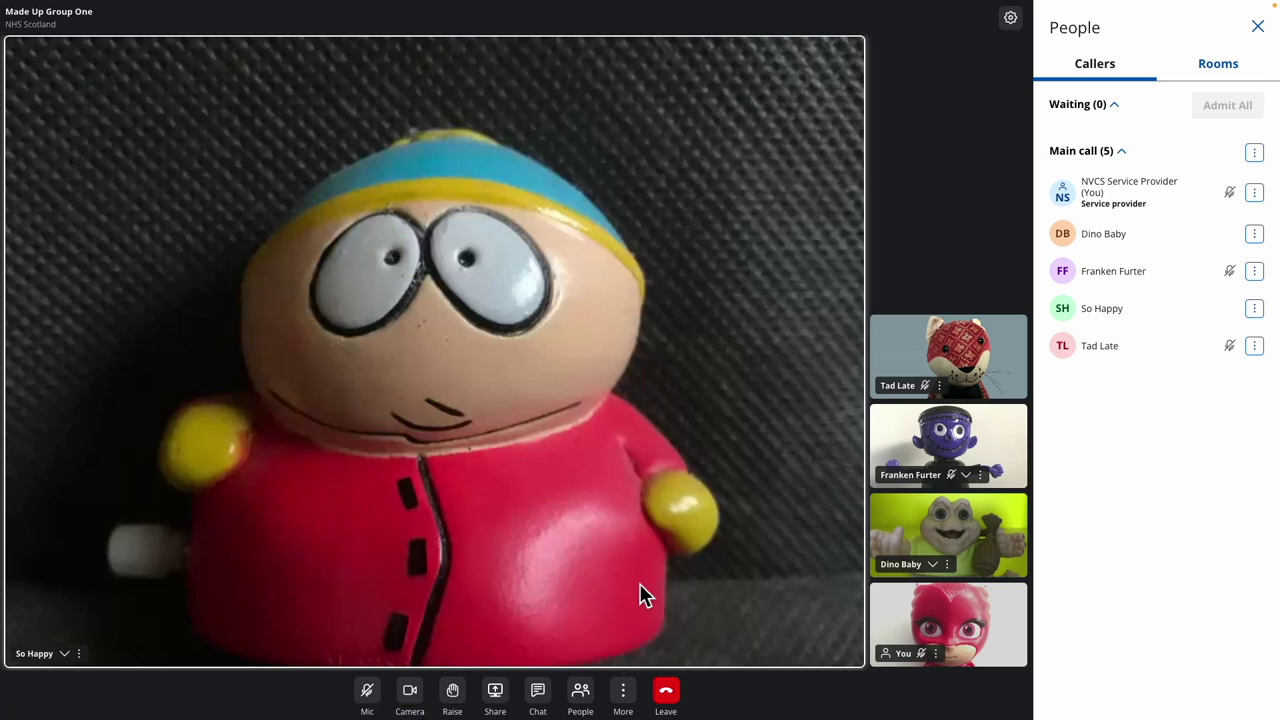
click(637, 711)
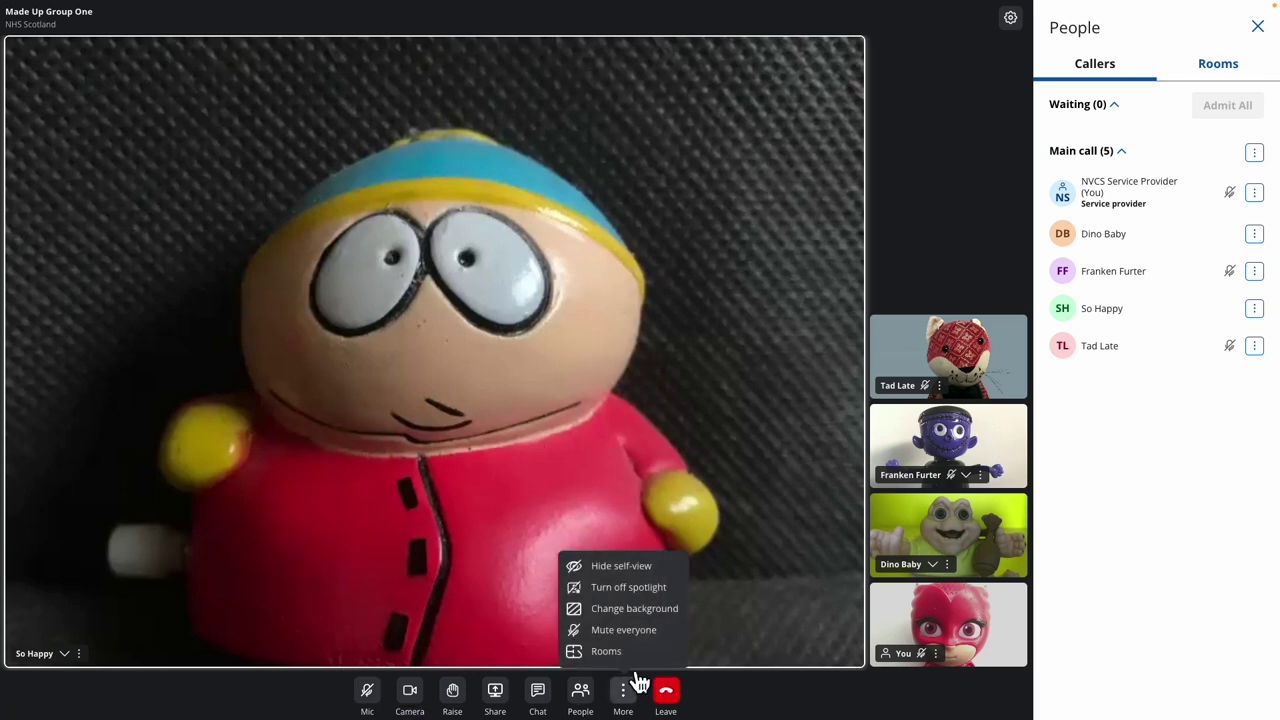
click(638, 594)
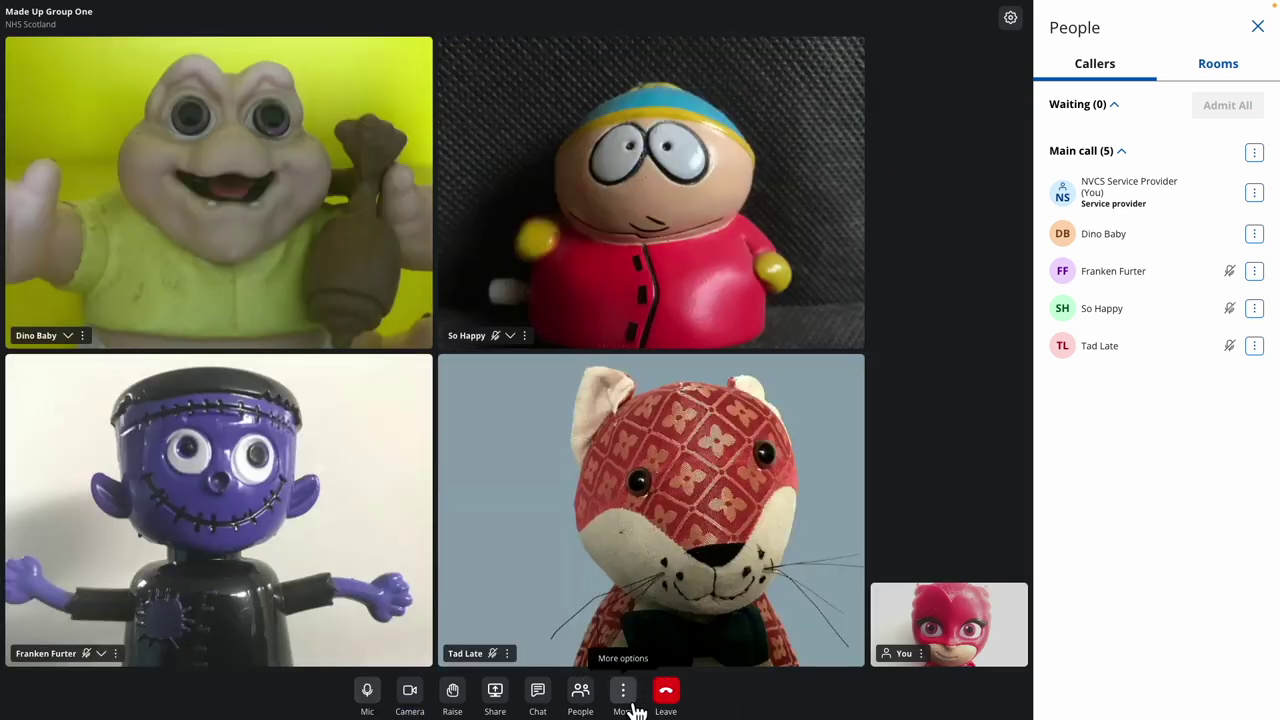
click(637, 711)
click(622, 611)
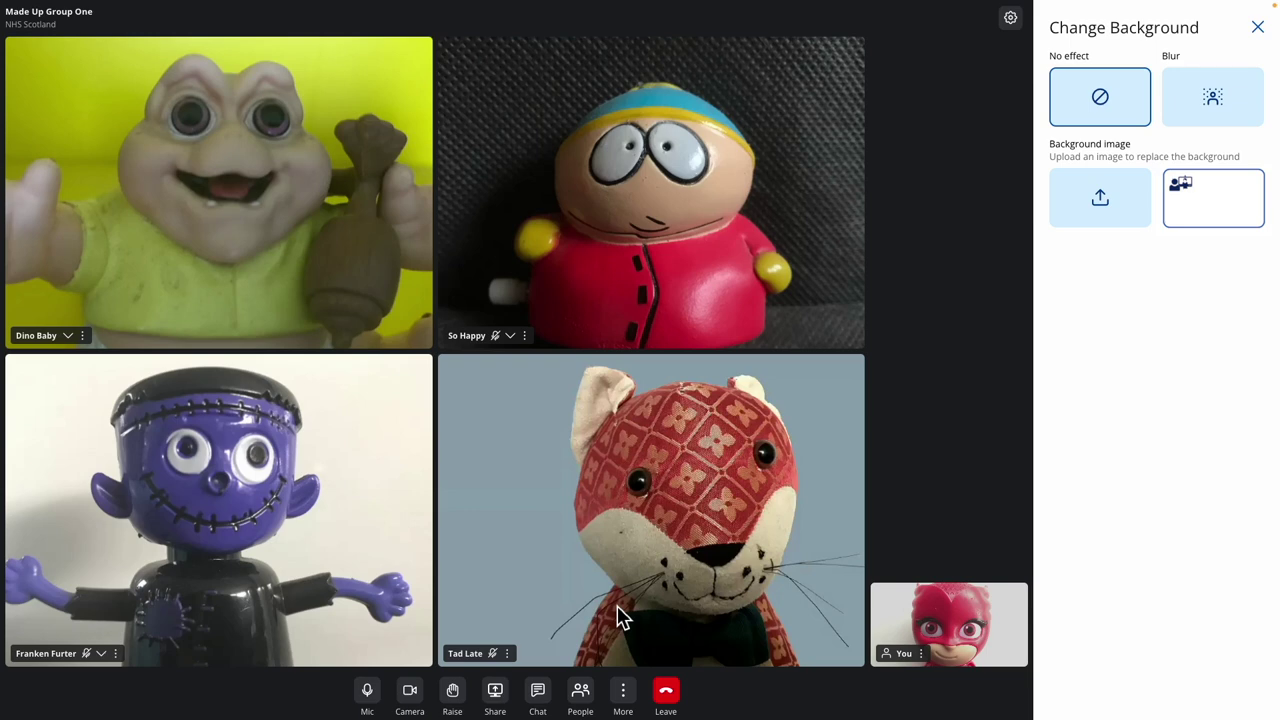
Mute everyone in the call and close the Change Background panel.
click(624, 705)
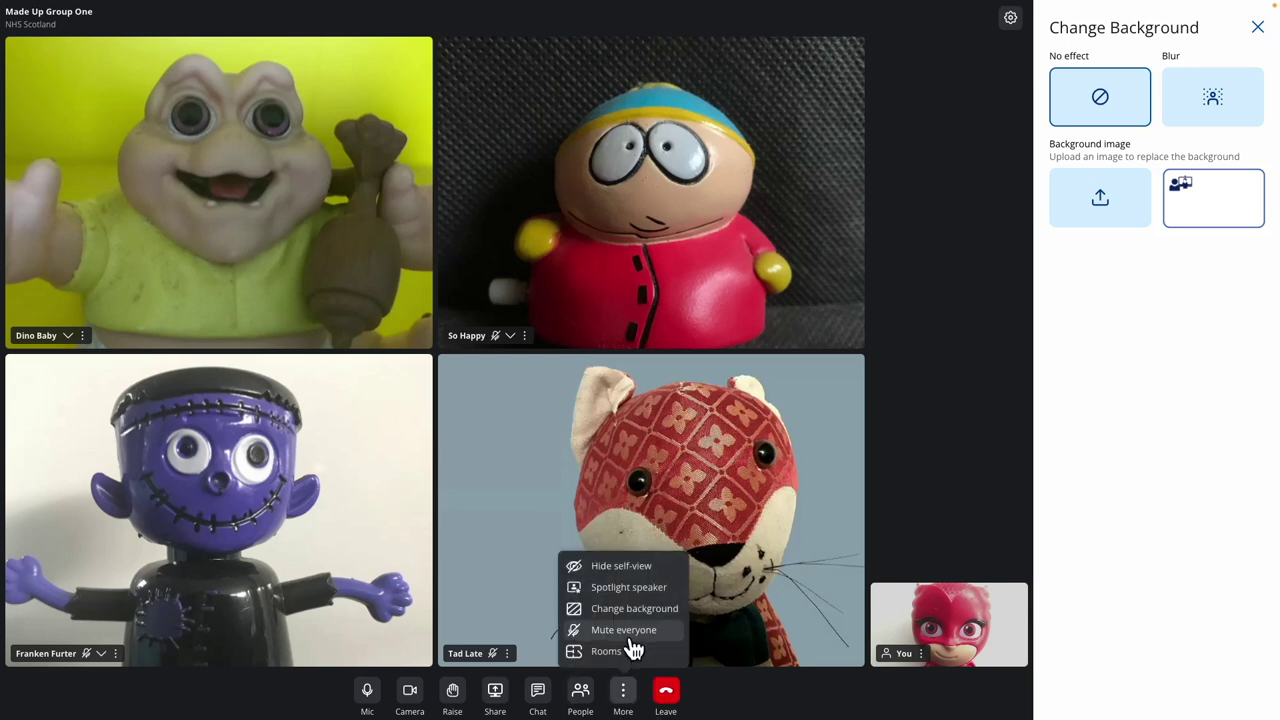
click(631, 638)
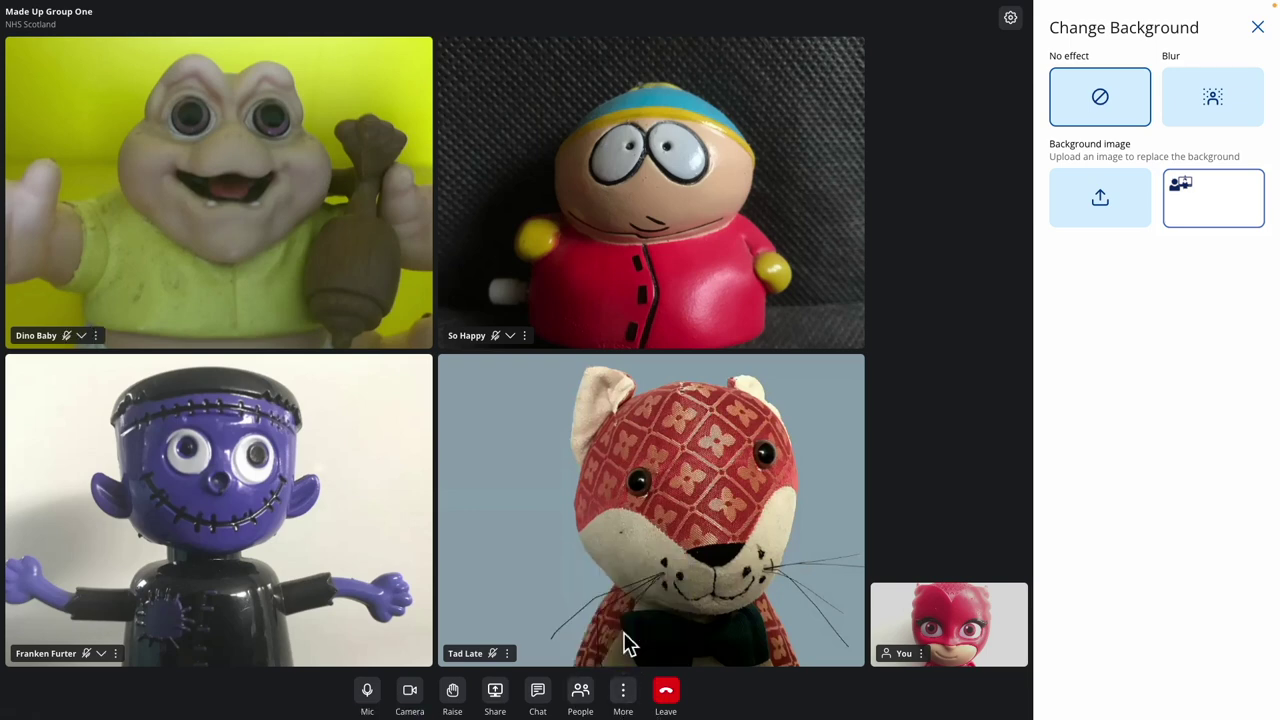
click(1258, 28)
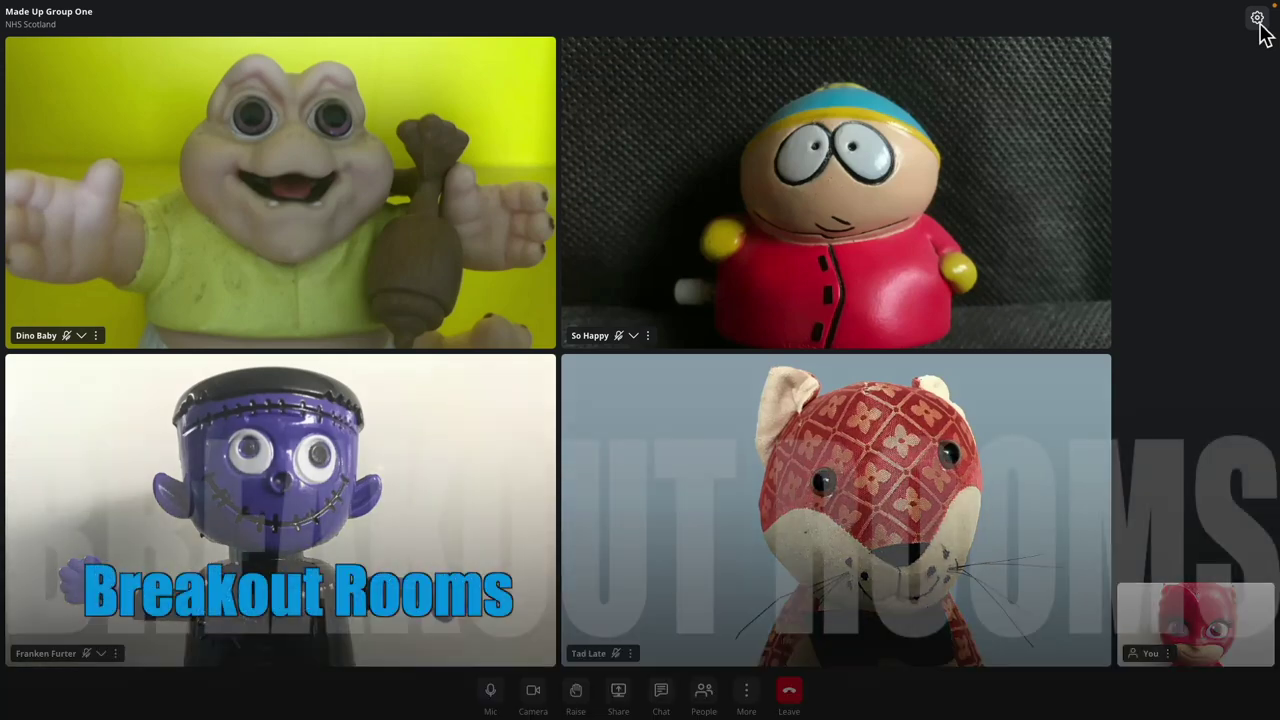
Show the People list and the Rooms view, then start Move callers between rooms.
click(704, 695)
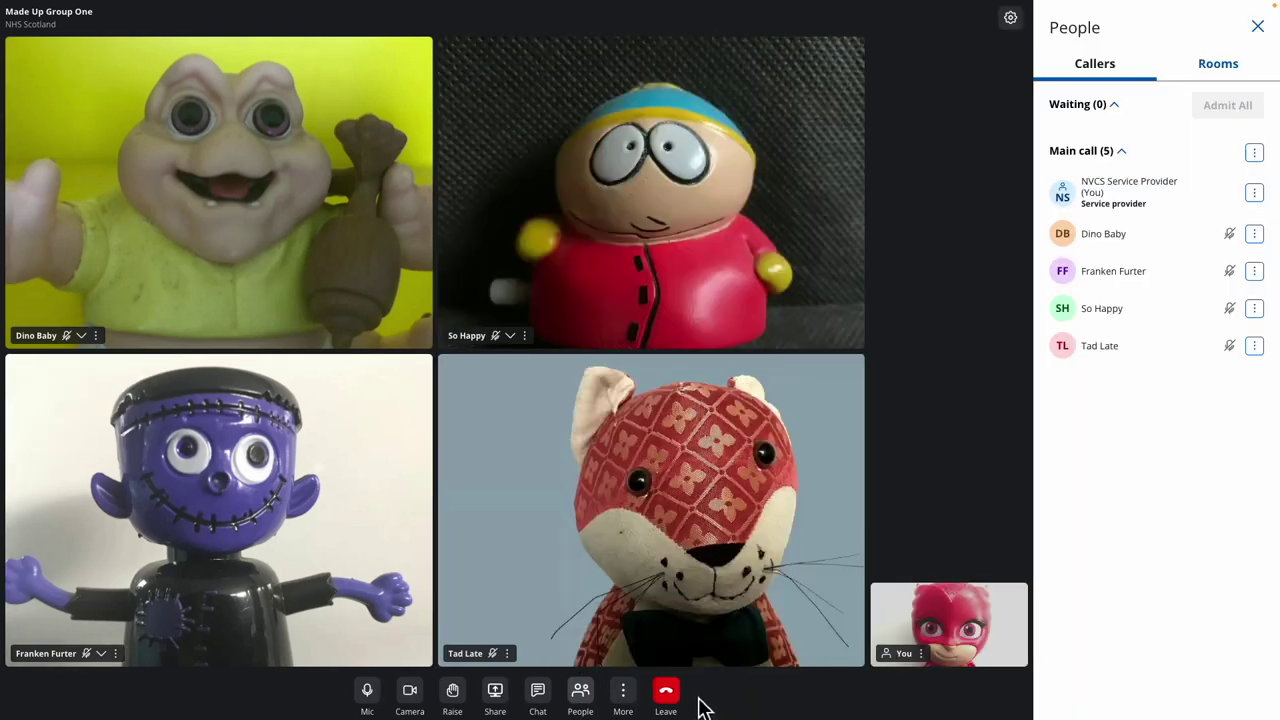
click(624, 692)
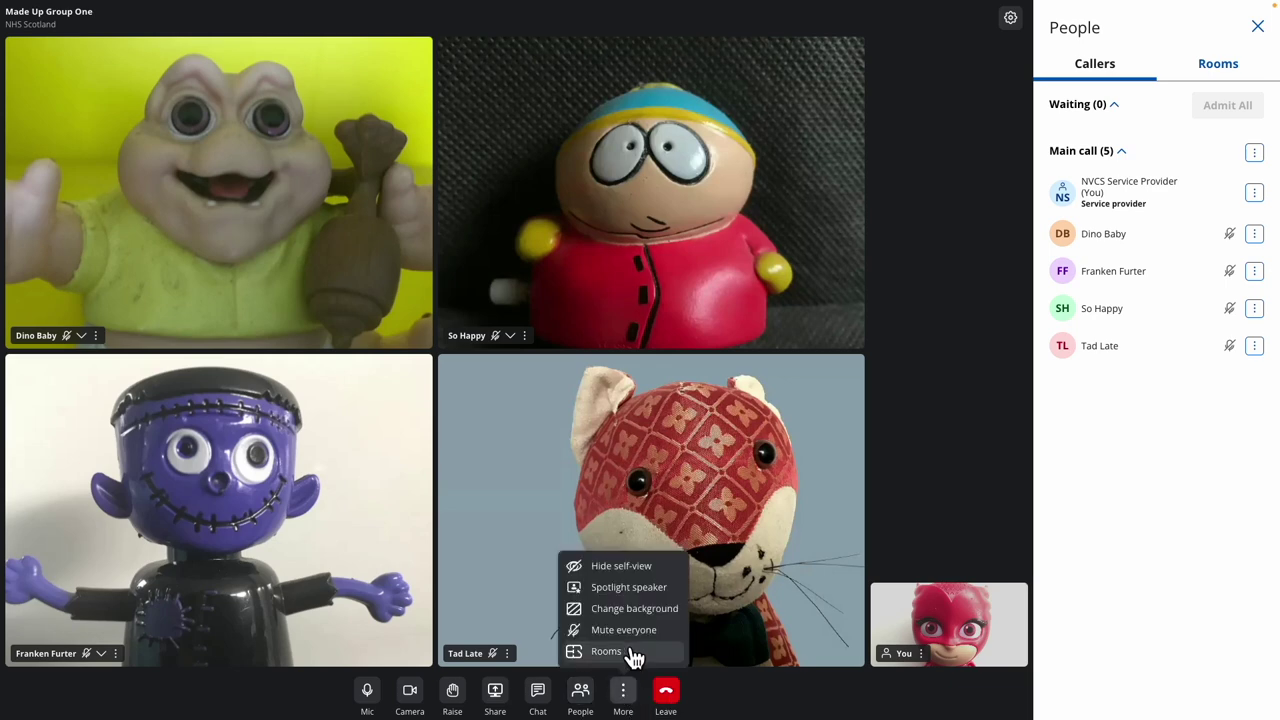
click(632, 653)
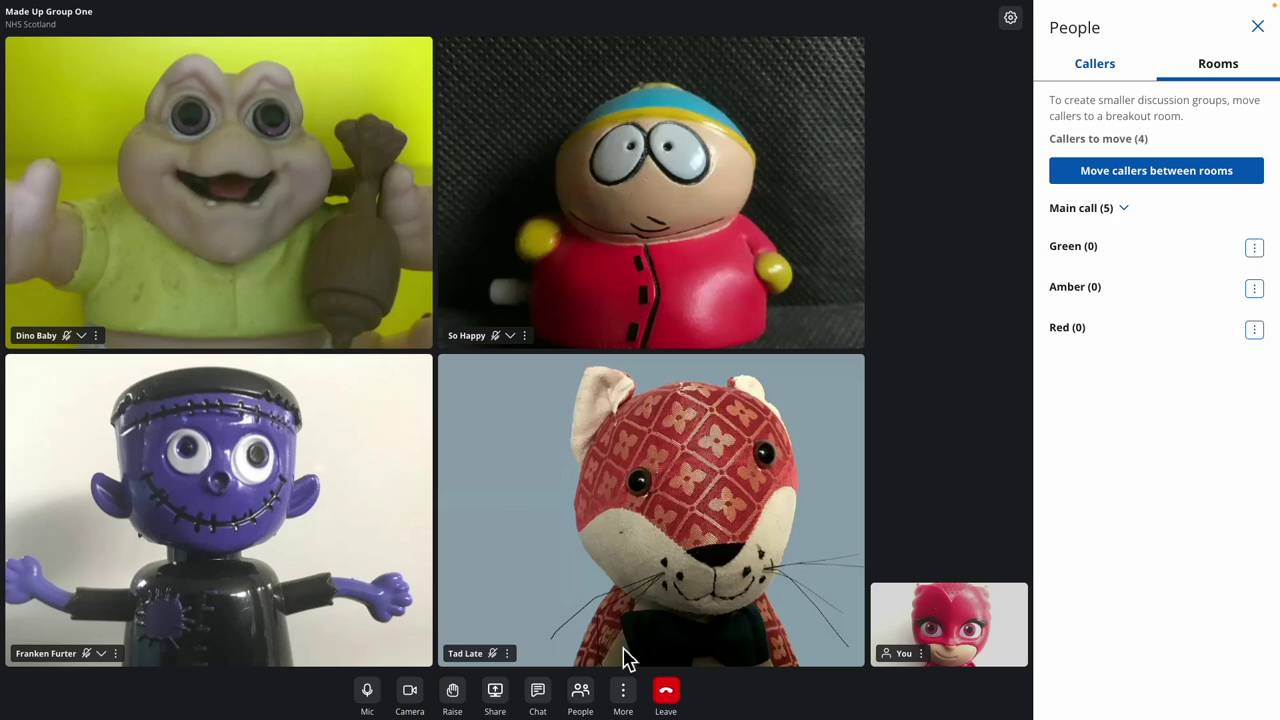
click(1193, 174)
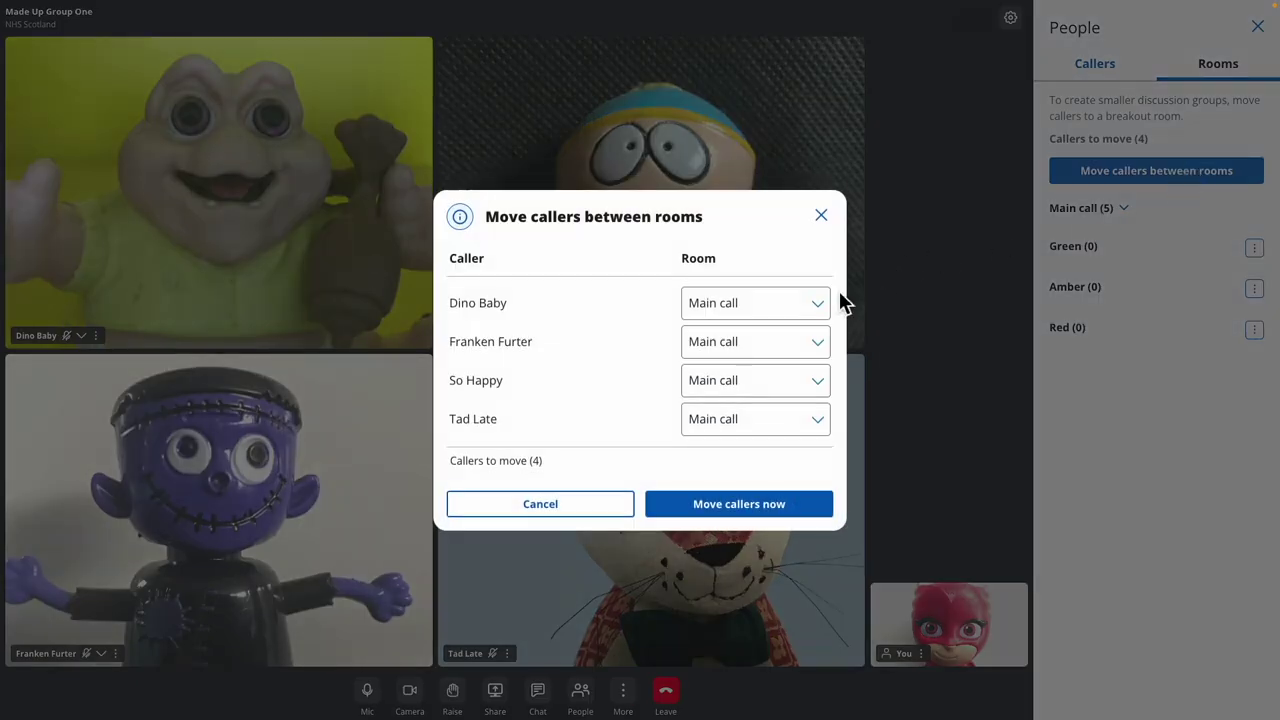
Assign the dinosaur-toy caller to Green and the cartoon-figure caller to Amber, then move them.
click(824, 303)
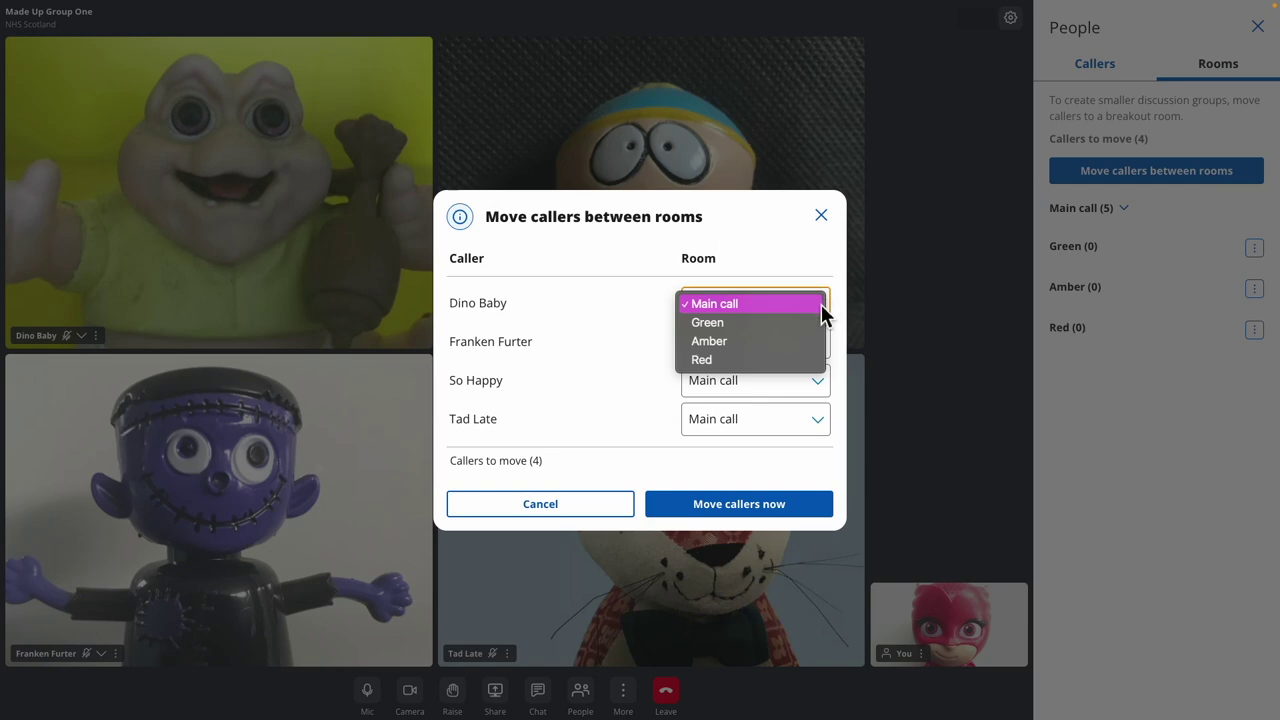
click(806, 322)
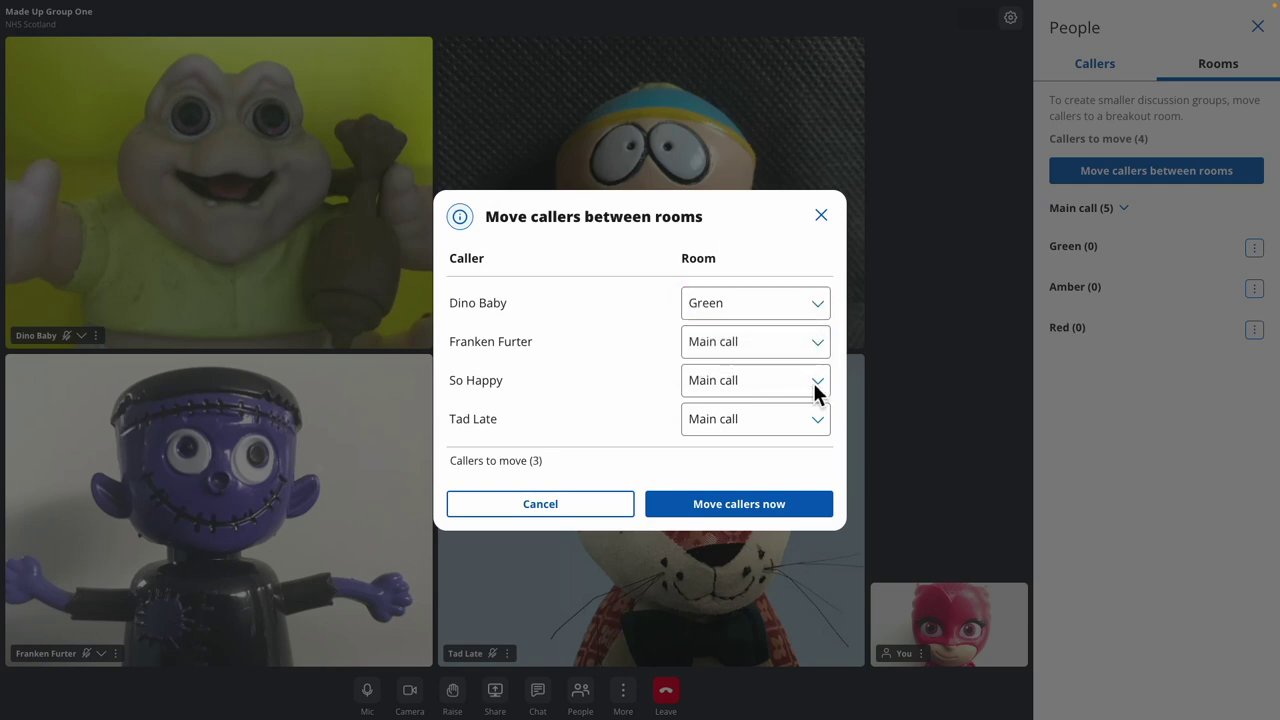
click(776, 390)
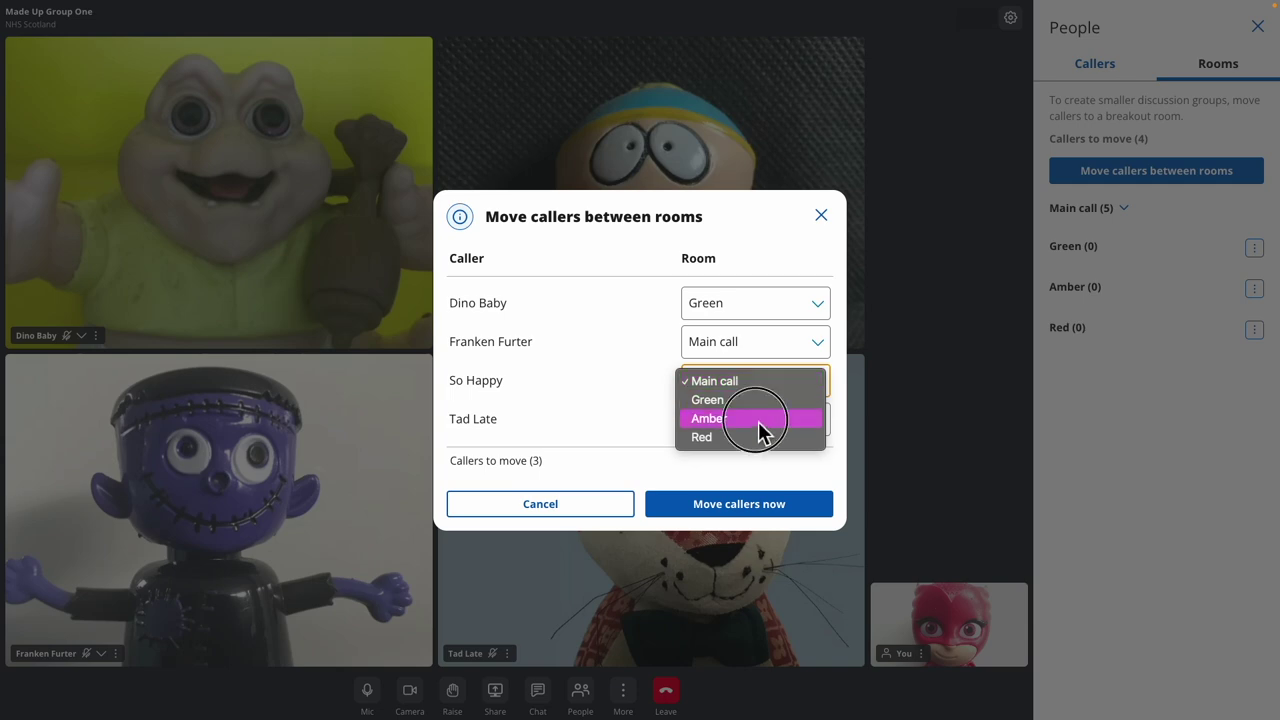
click(757, 420)
click(738, 505)
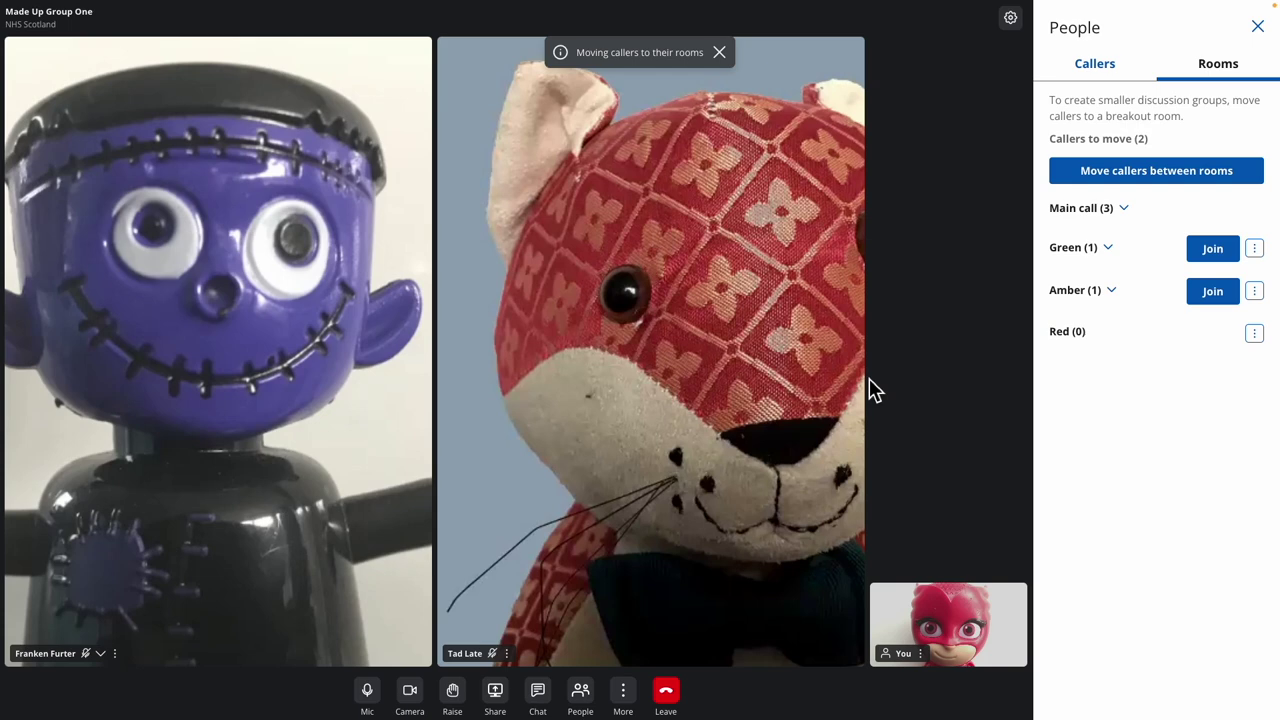
Show the Amber and Green room members, briefly join Amber, then go back to the main call.
click(1123, 298)
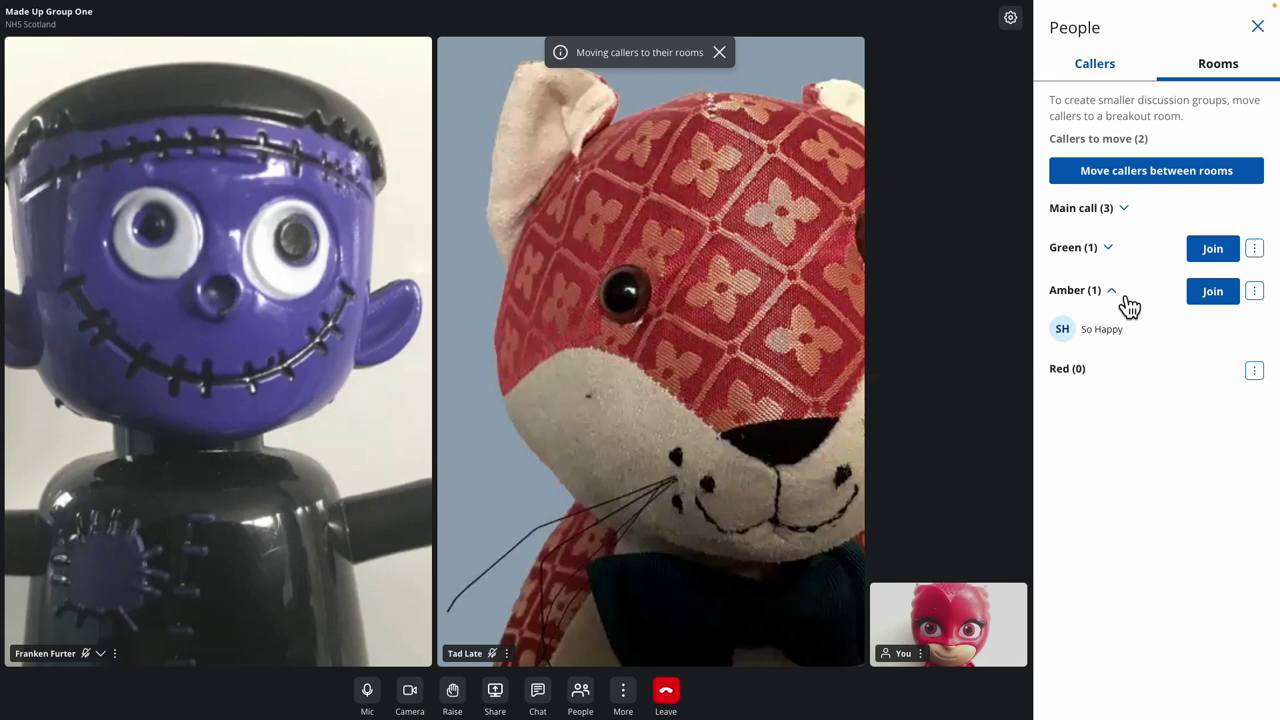
click(1120, 256)
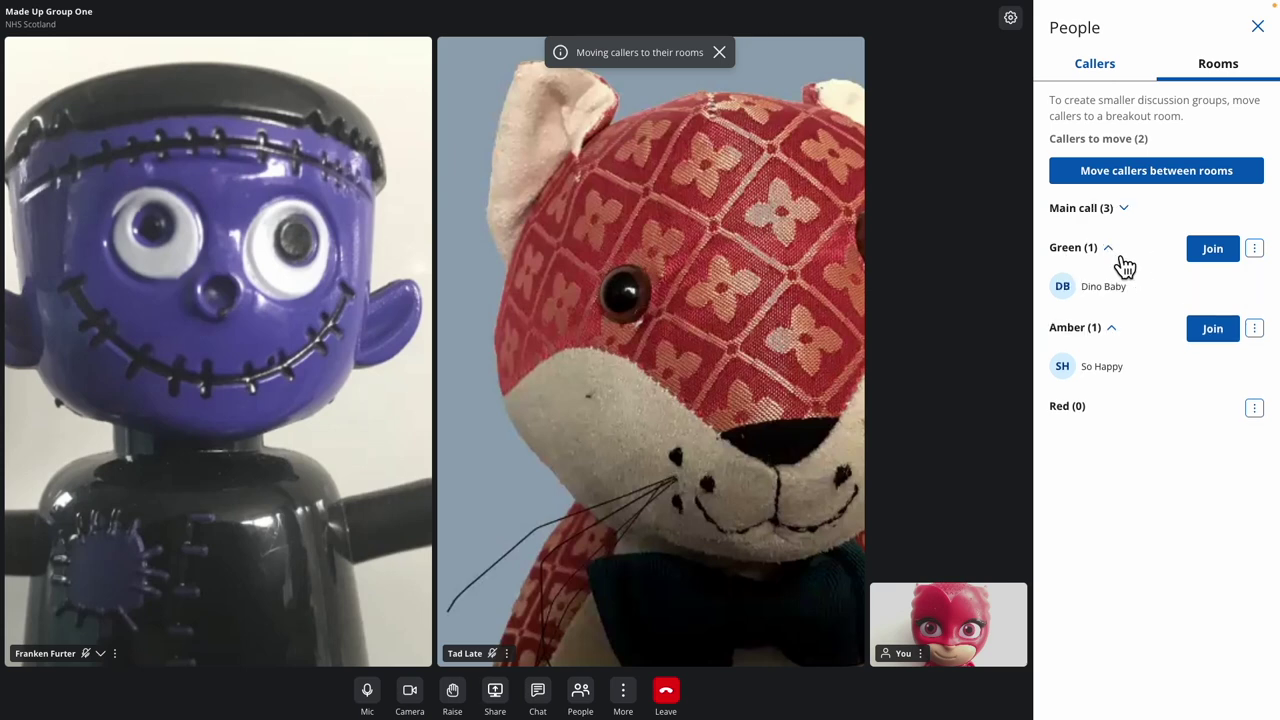
click(1218, 332)
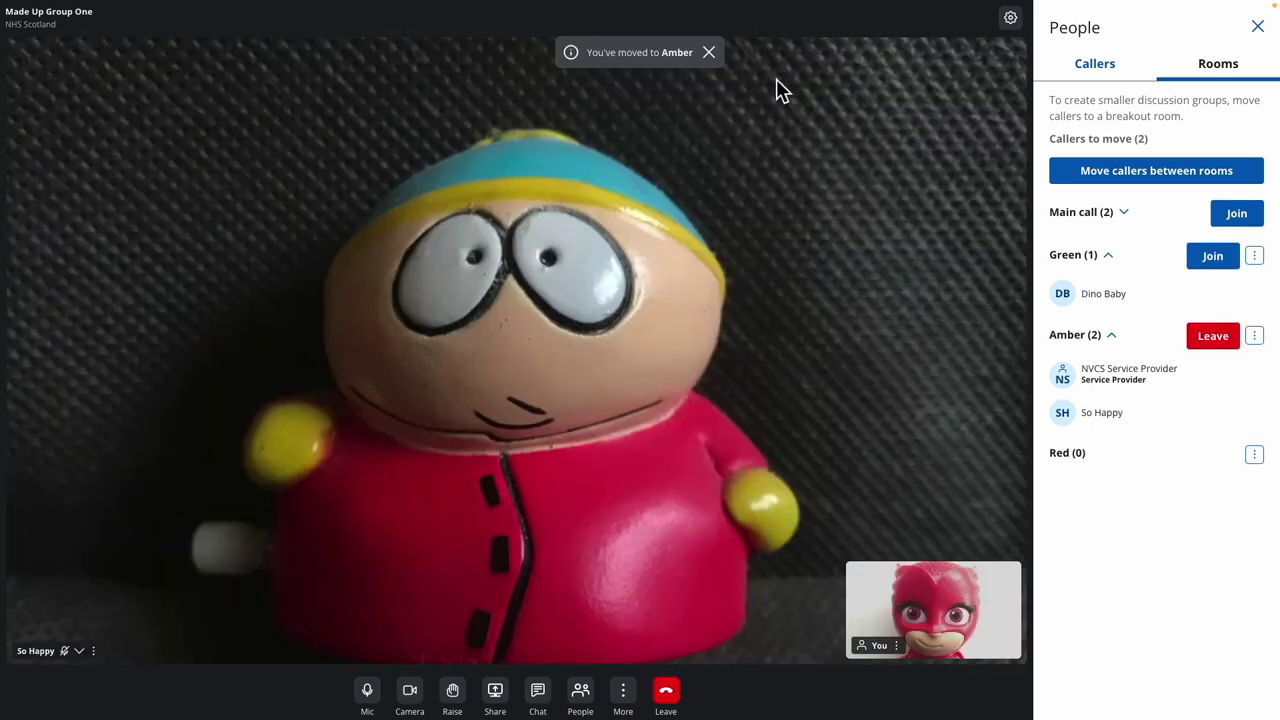
click(710, 54)
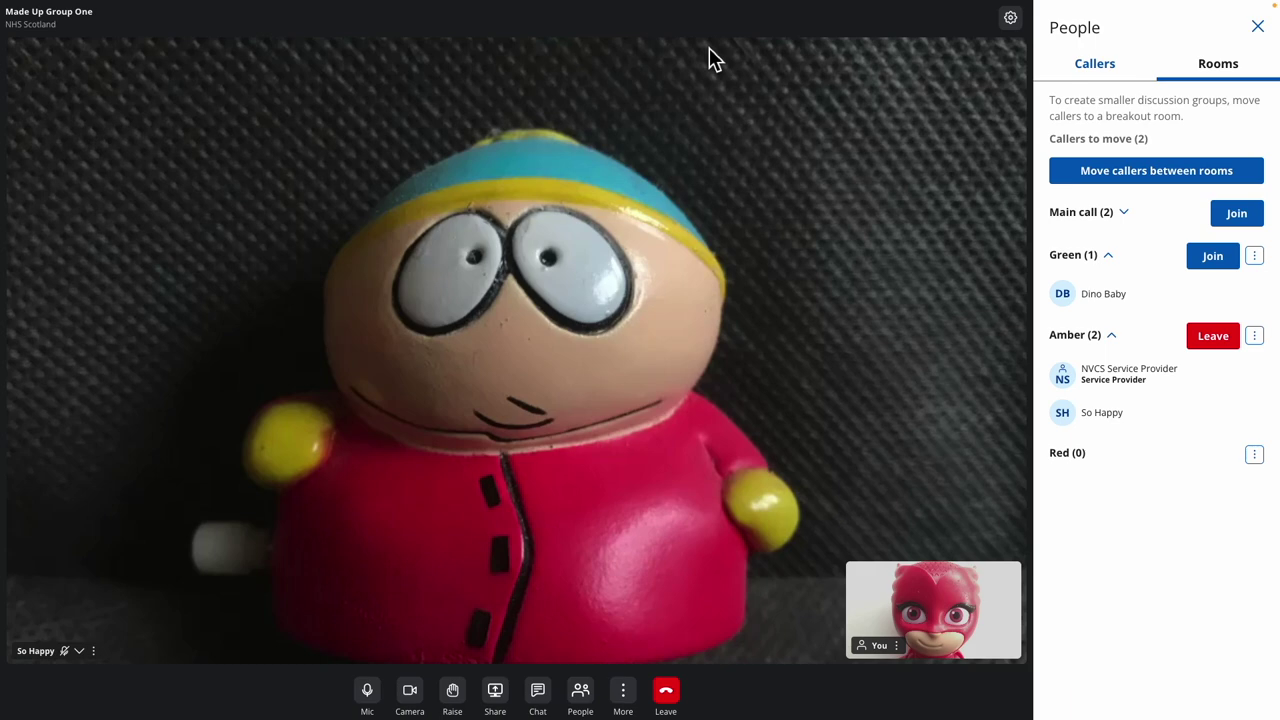
click(1210, 342)
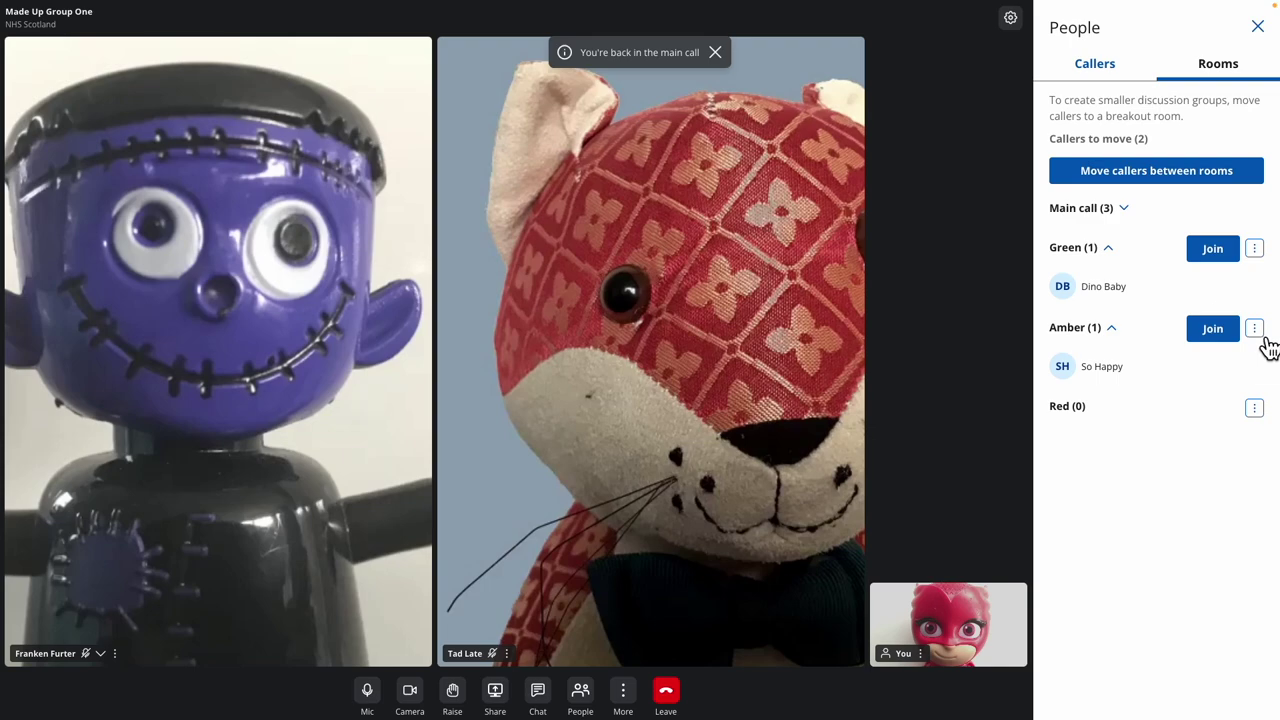
Clear the Amber breakout room, sending its callers back to the main call.
click(1260, 334)
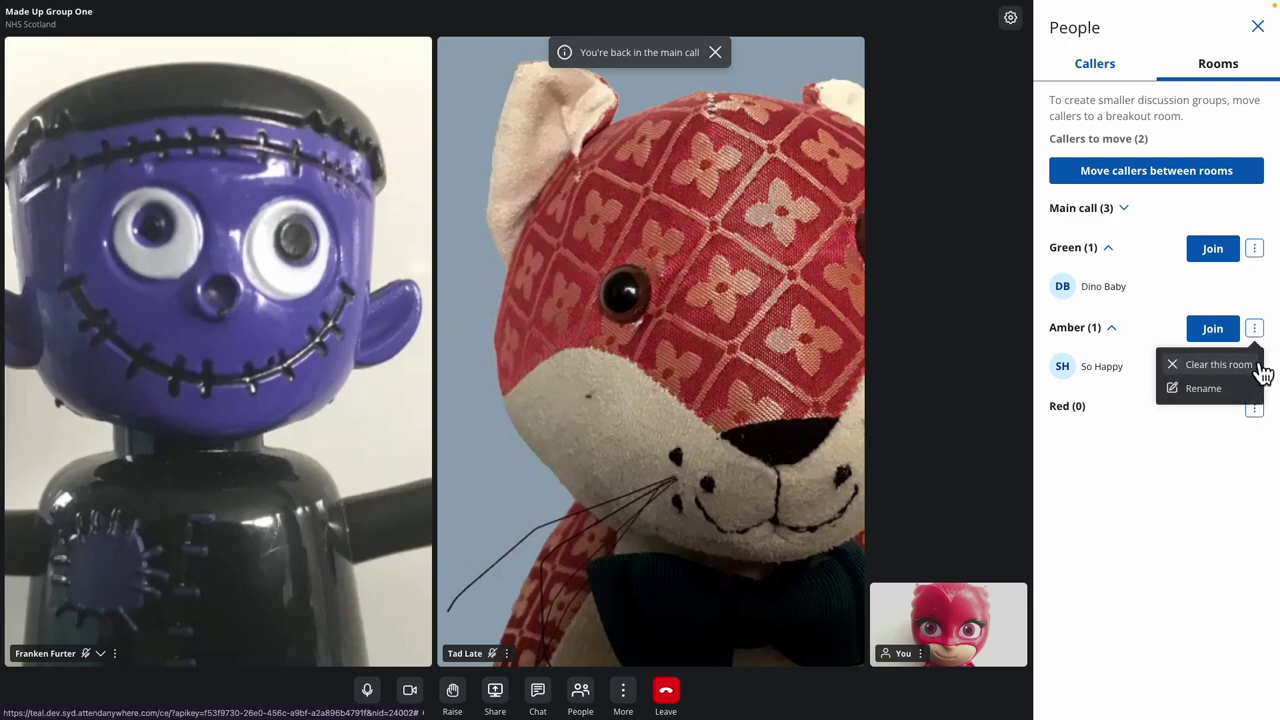
click(1258, 366)
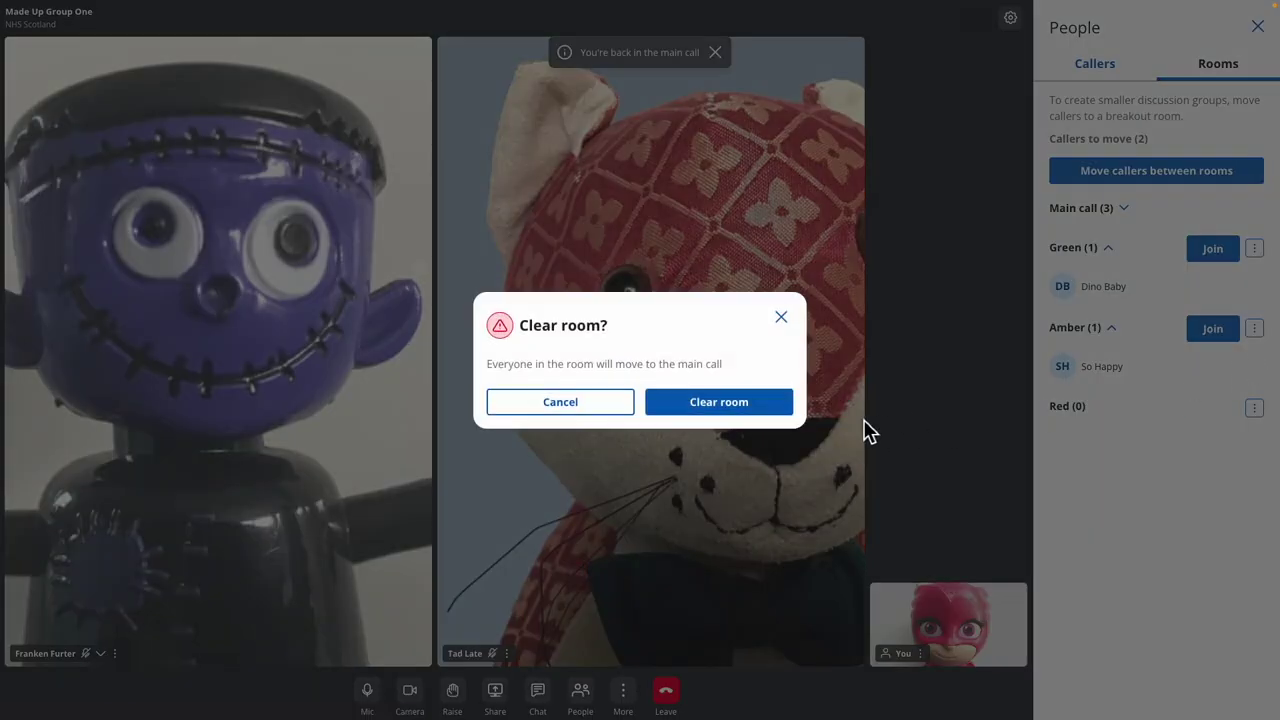
click(745, 414)
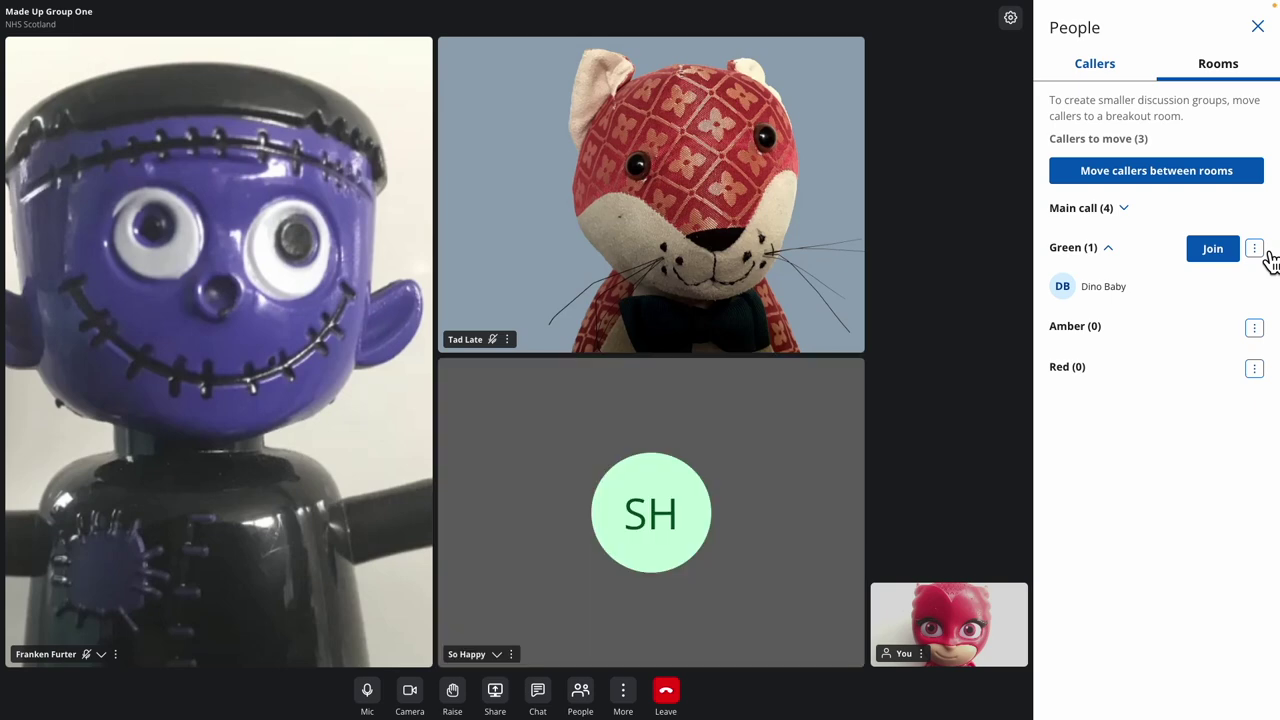
Clear the Green breakout room as well.
click(1256, 250)
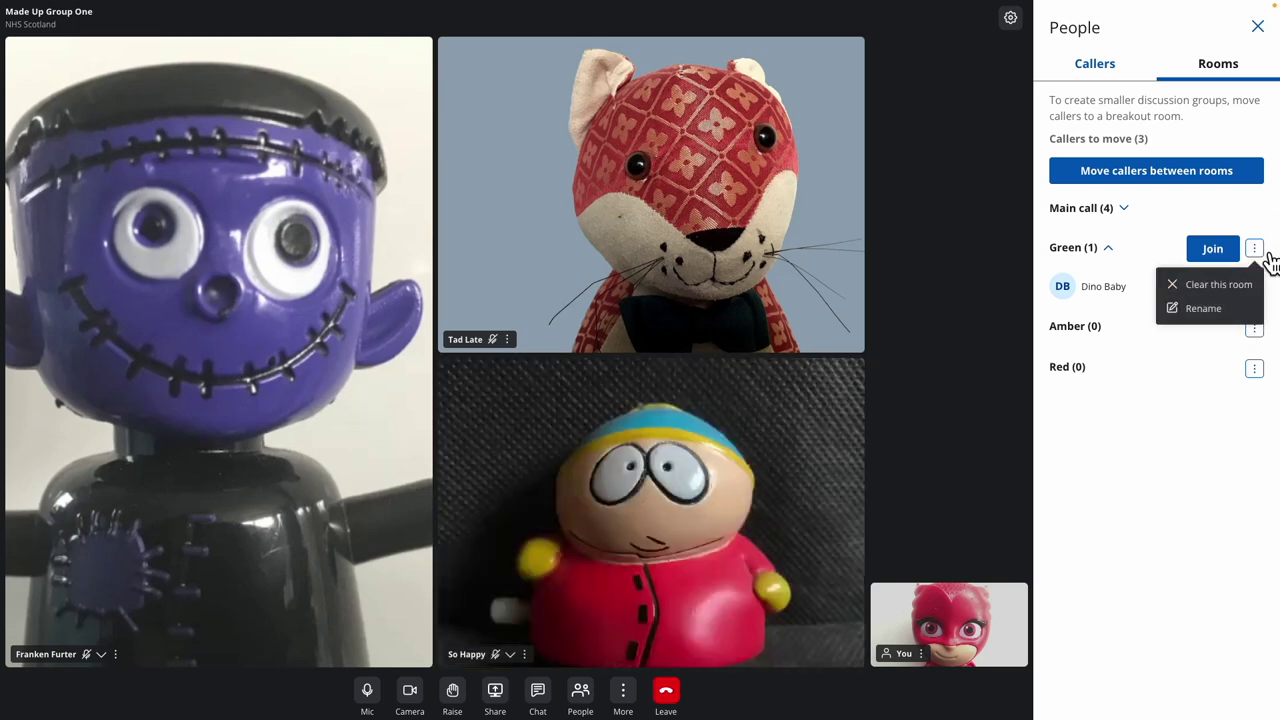
click(1245, 286)
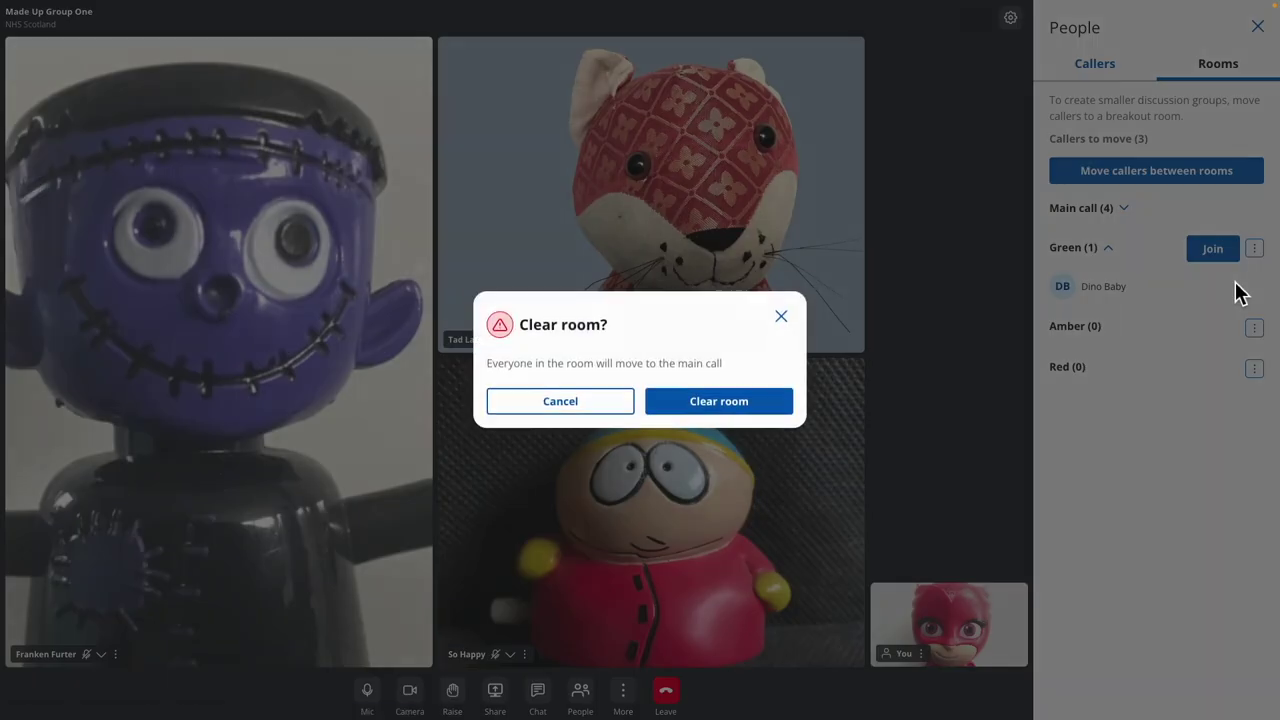
click(768, 412)
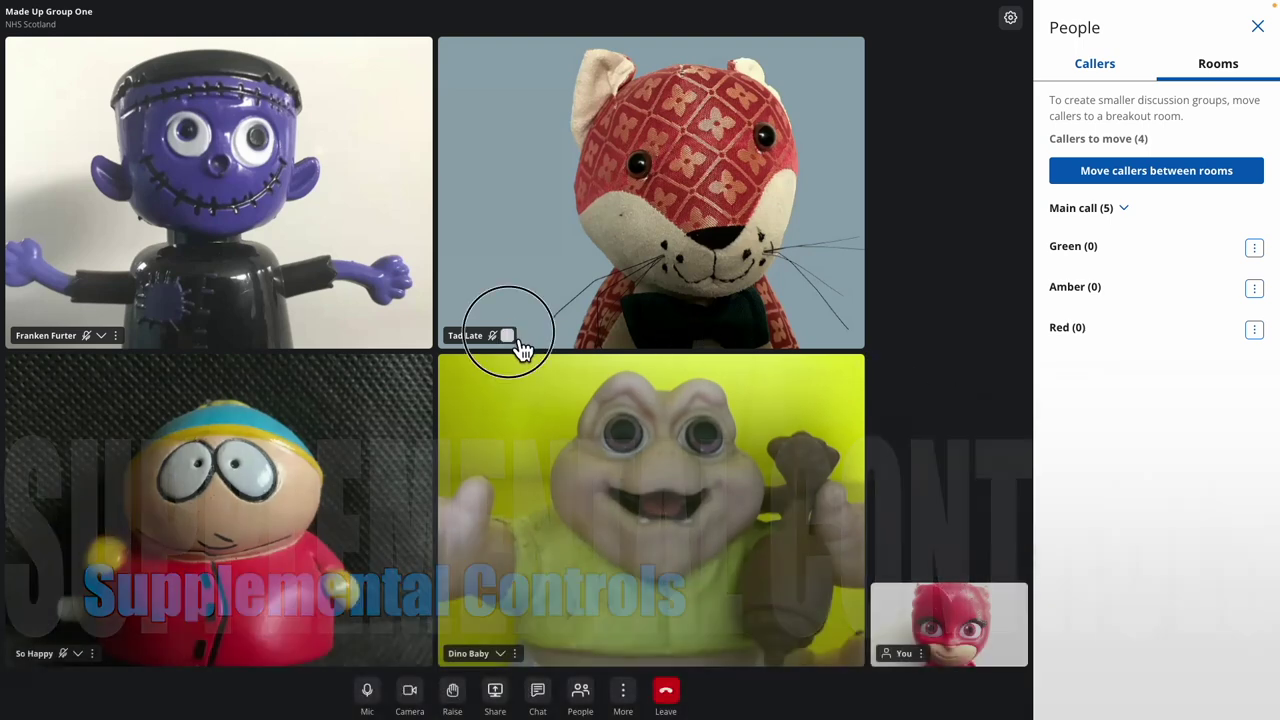
click(512, 337)
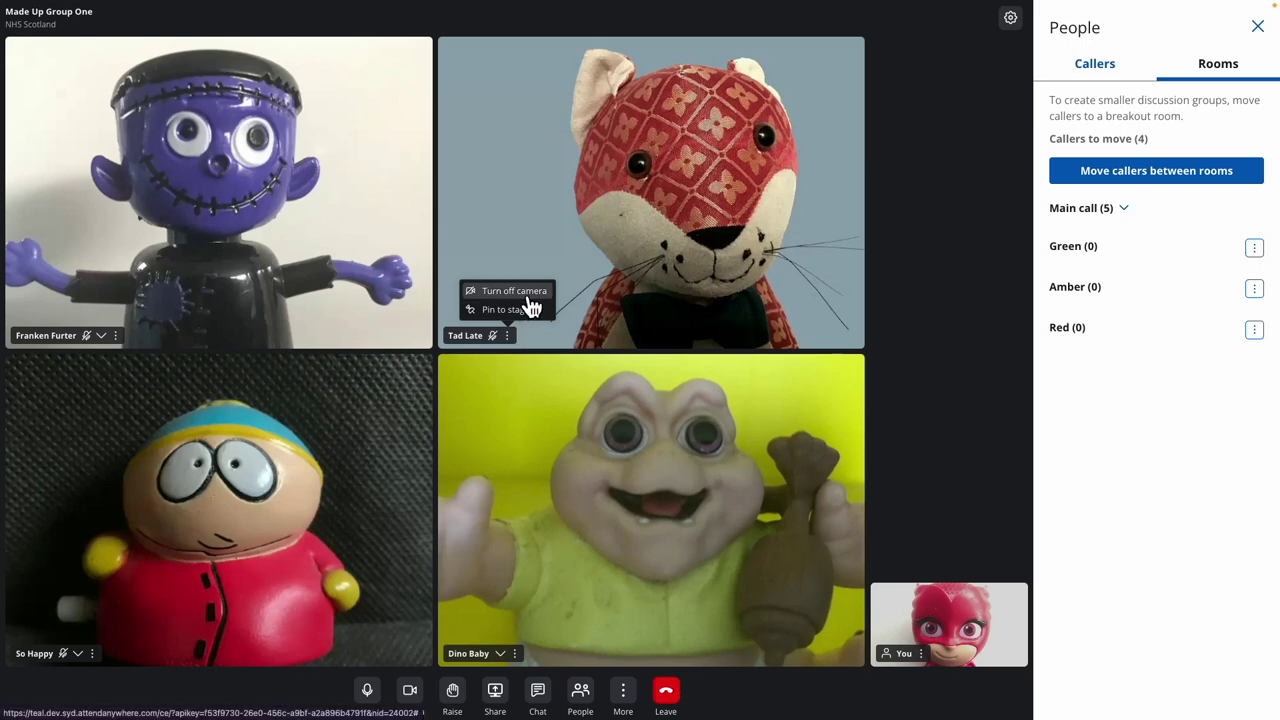
click(522, 292)
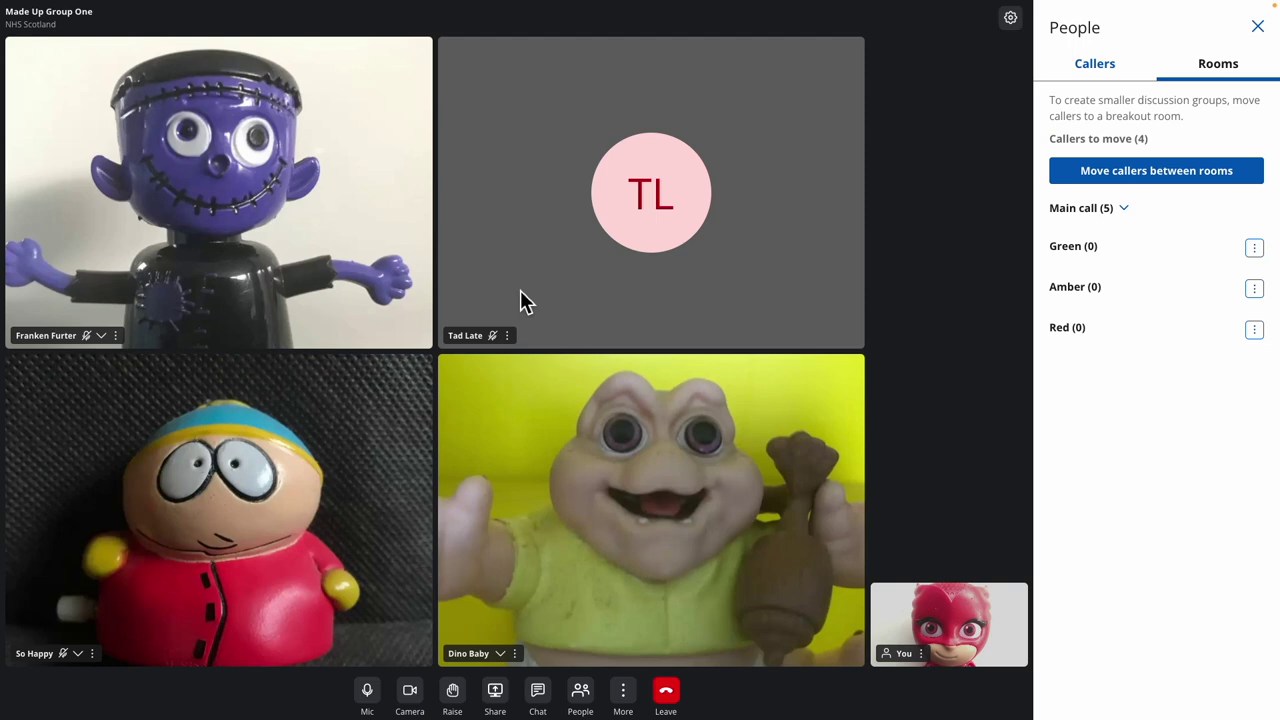
click(517, 344)
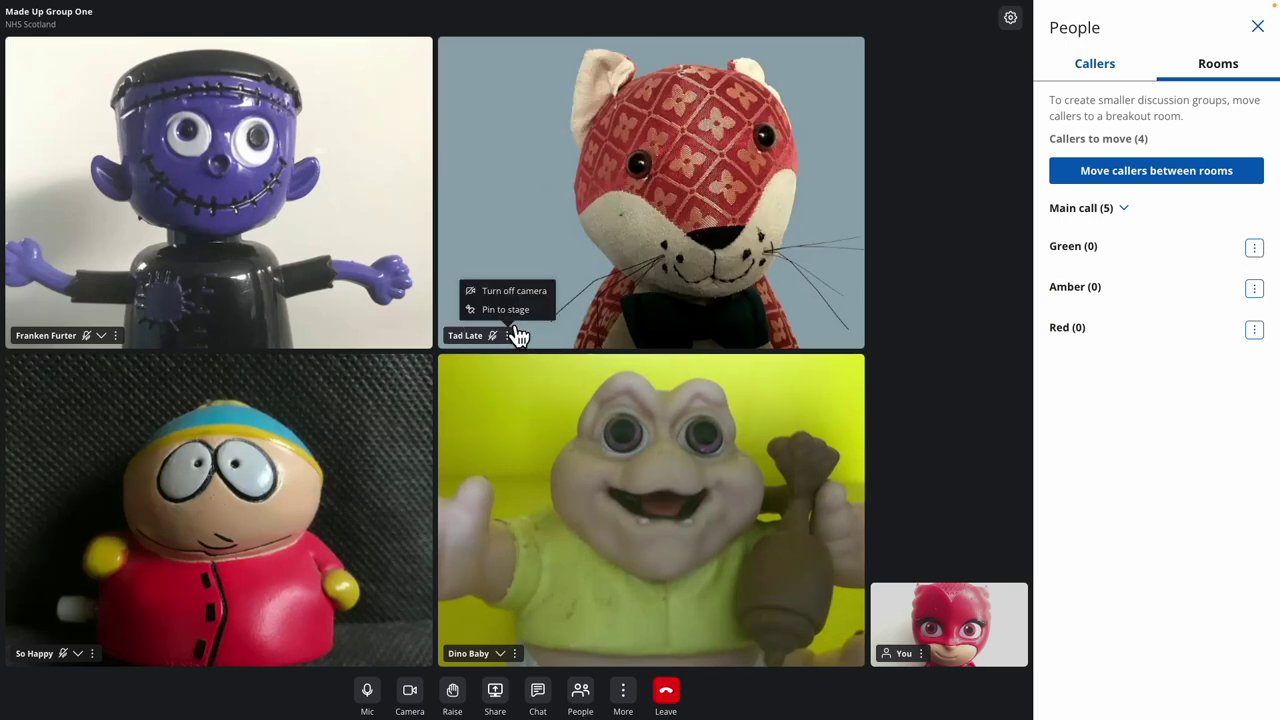
click(508, 312)
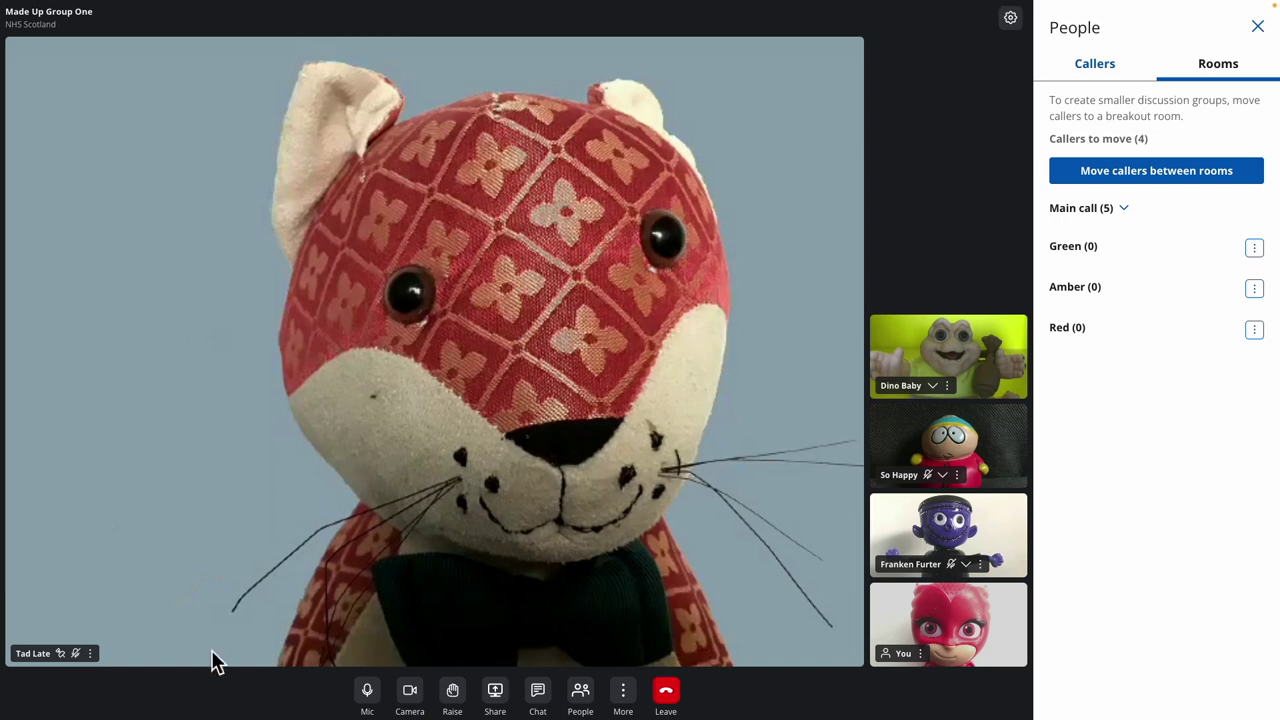
click(100, 655)
click(100, 628)
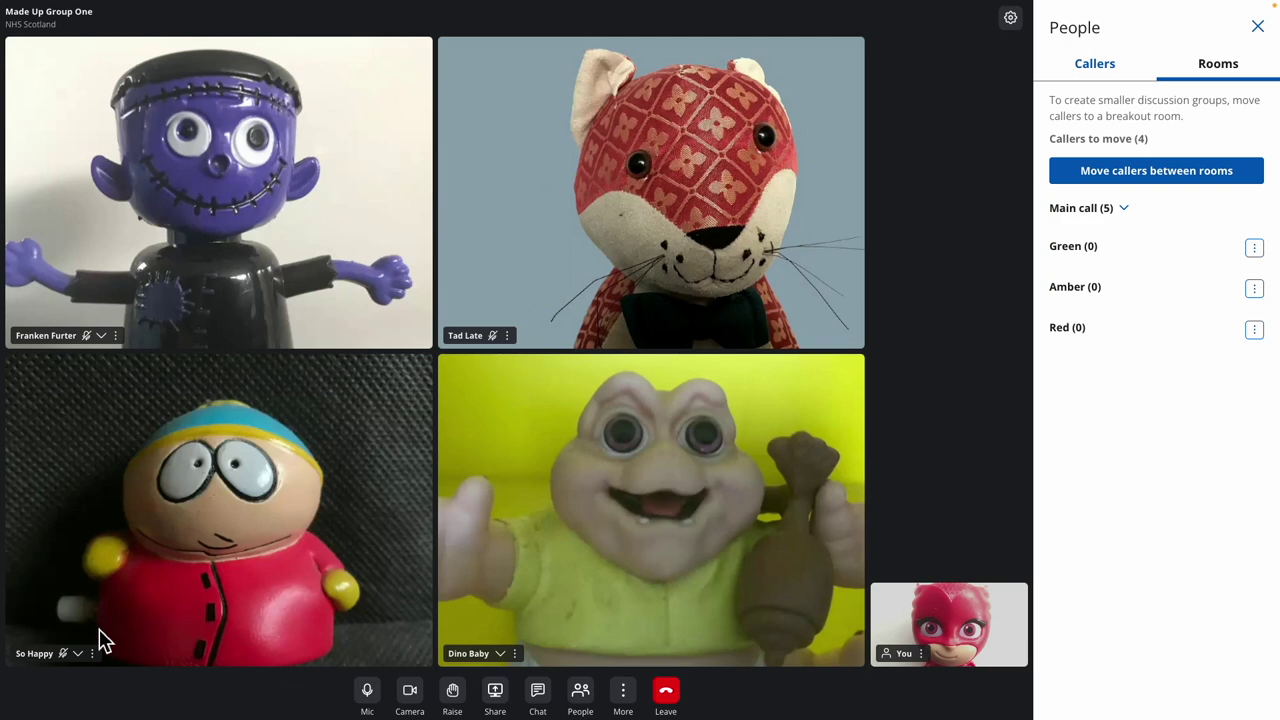
Close the Settings panel so video fills the window, then leave the call just for yourself.
click(1010, 18)
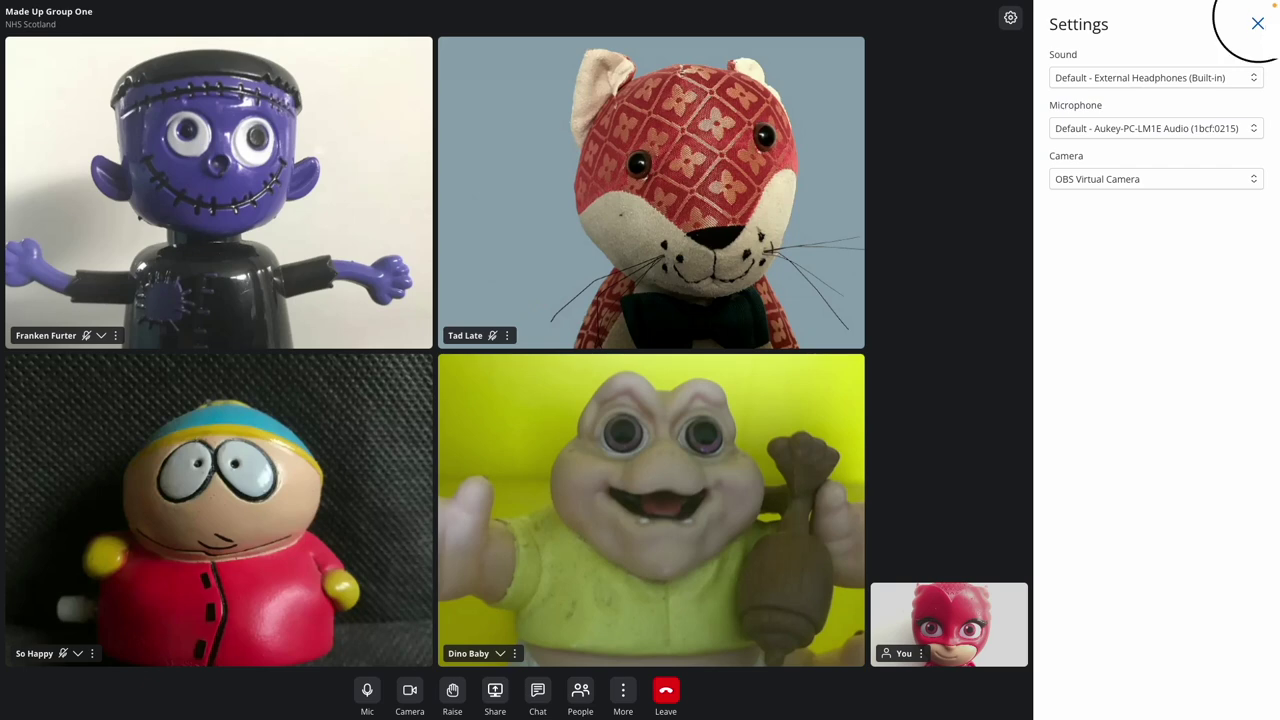
click(1257, 23)
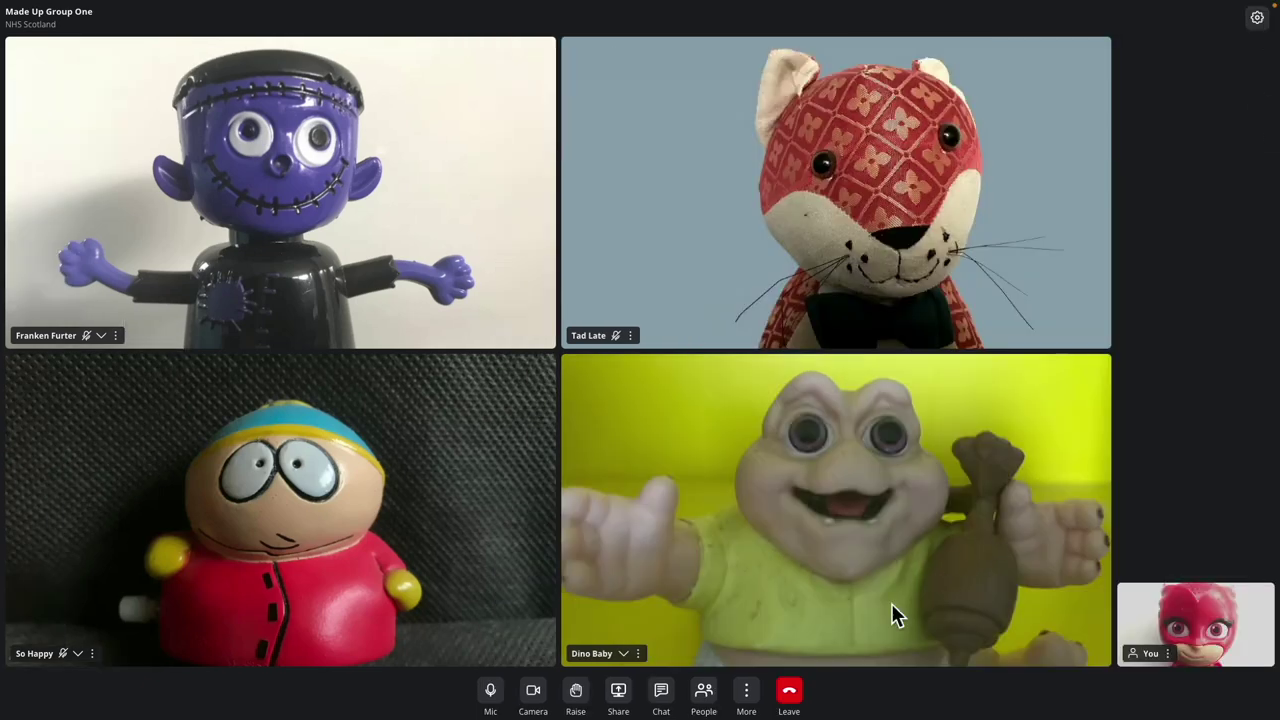
click(797, 700)
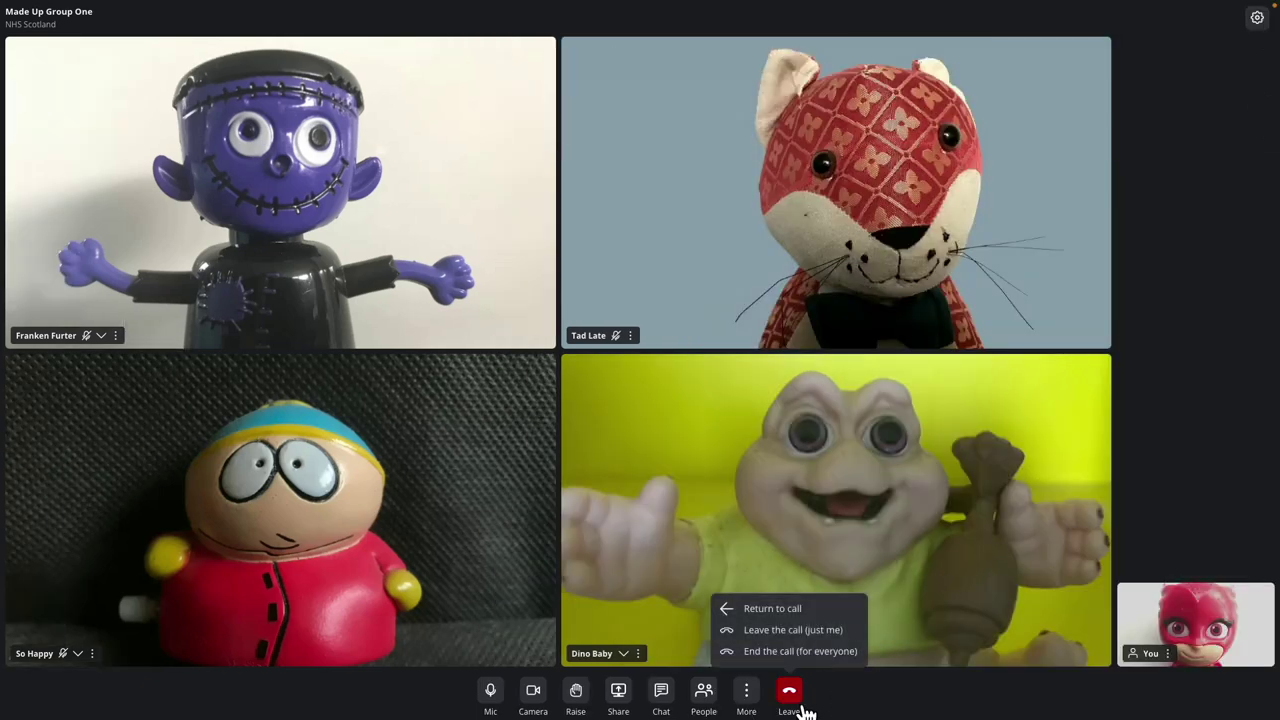
click(795, 649)
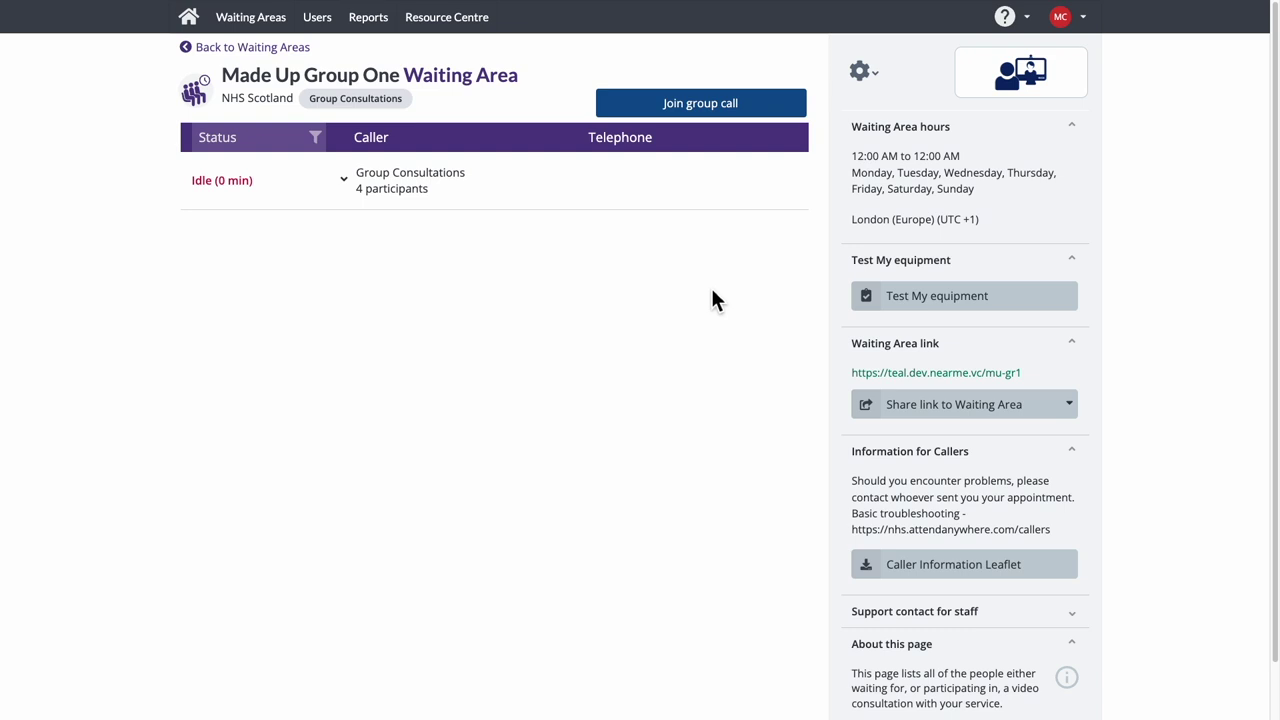
Rejoin the Made Up Group One call from the Waiting Area and bring up the leave options.
click(717, 110)
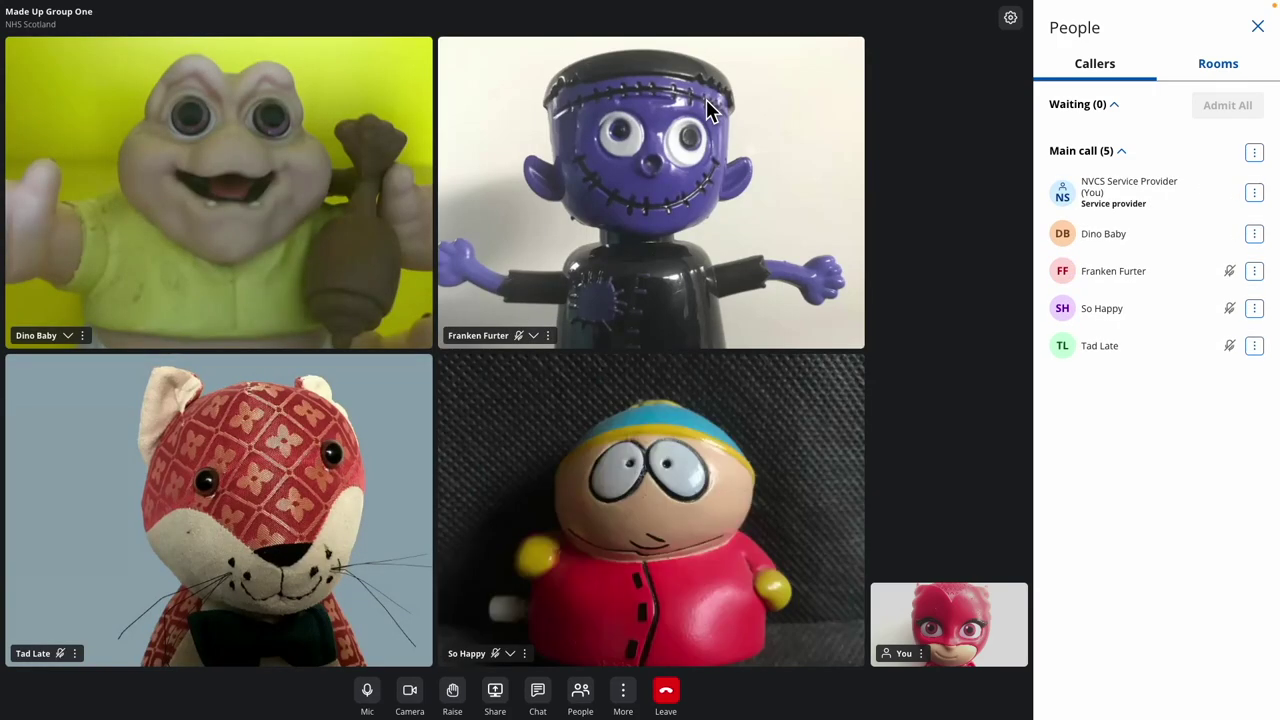
click(668, 695)
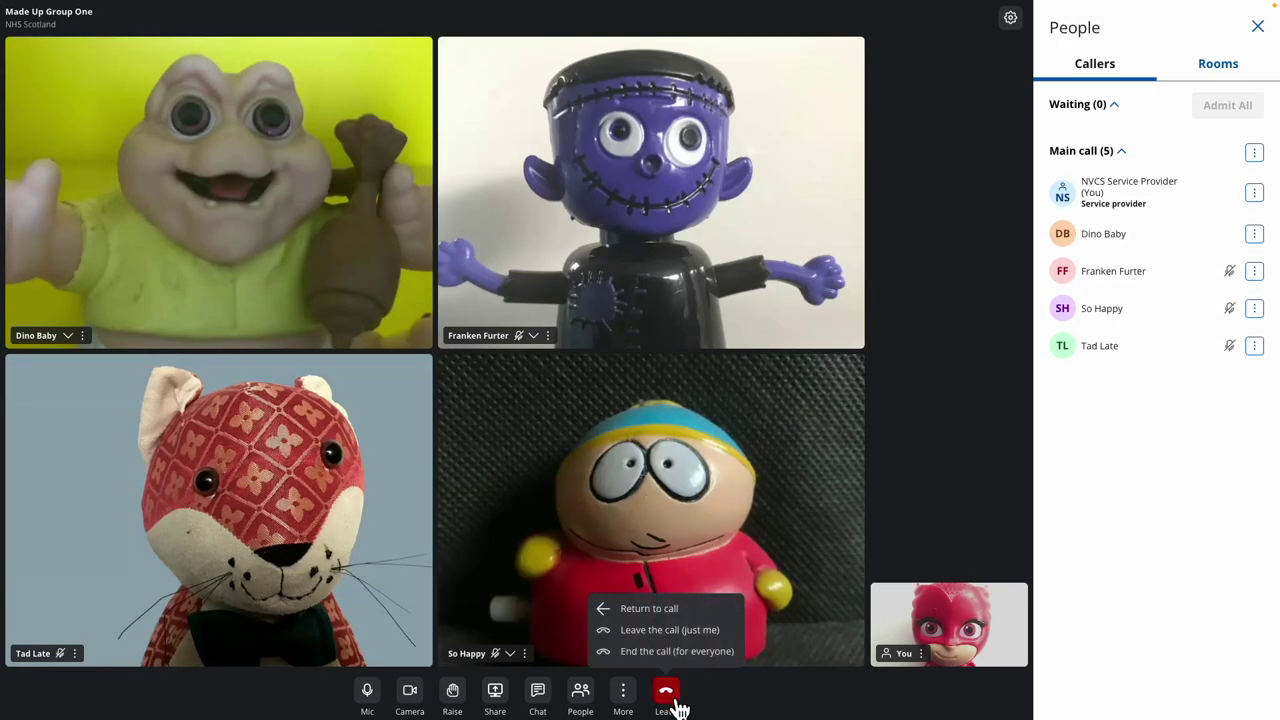